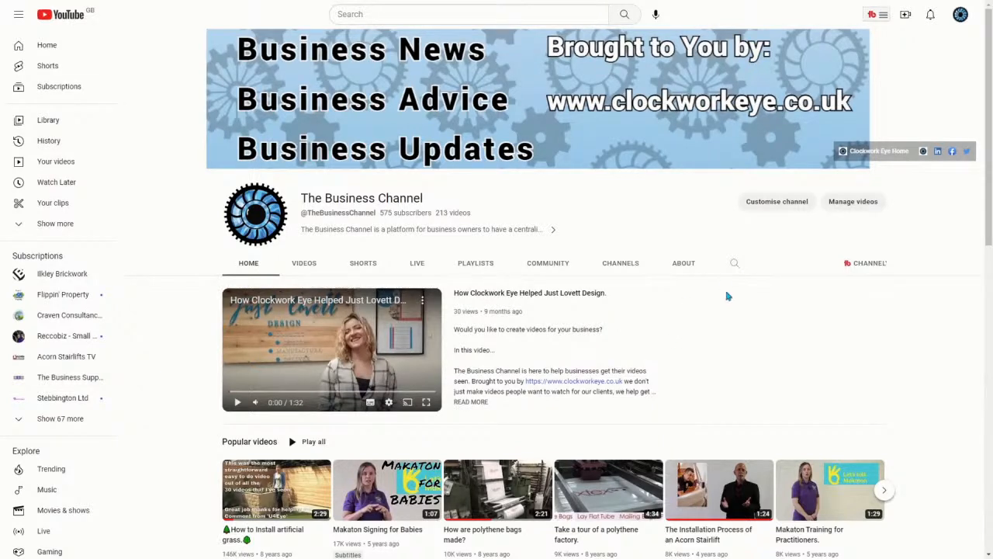
- Upload the video file "Video Q&A Live stream - ask the experts - how to create and use subtitle files" to the channel
left_click(906, 18)
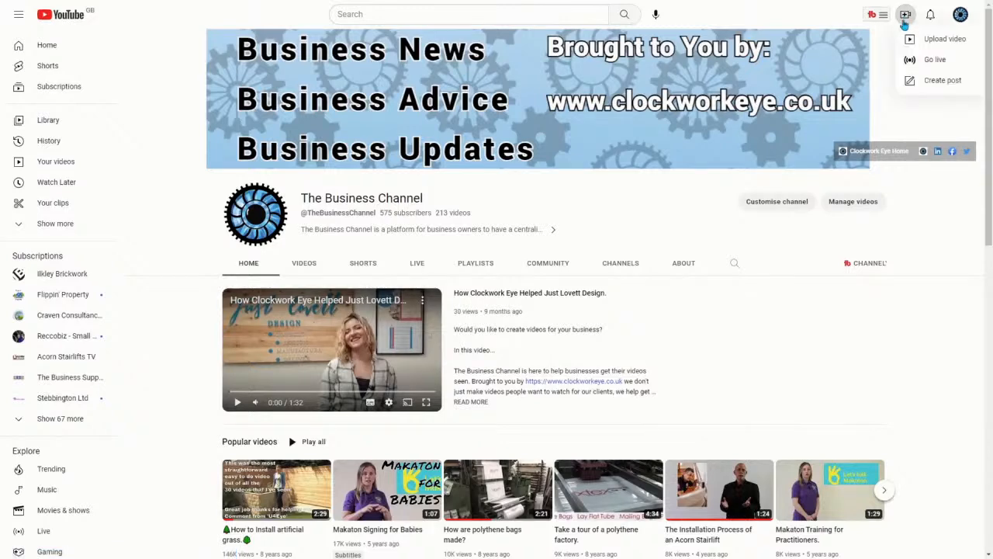
left_click(931, 49)
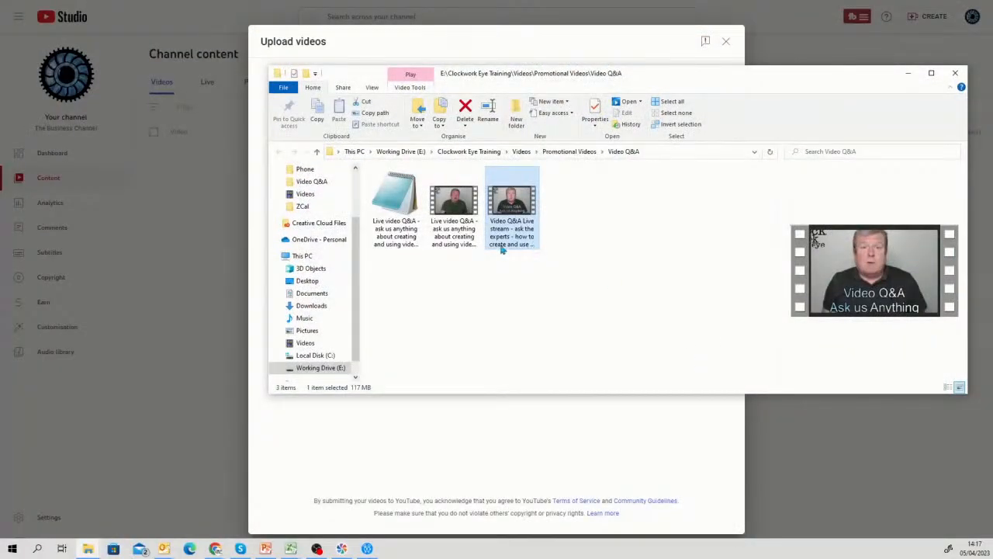
left_click(517, 247)
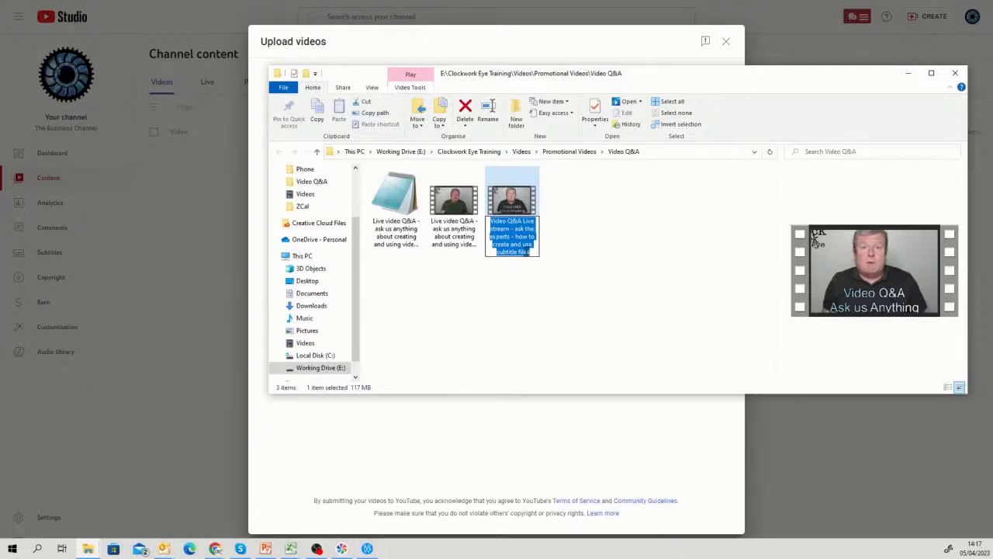
left_click_drag(634, 77, 881, 153)
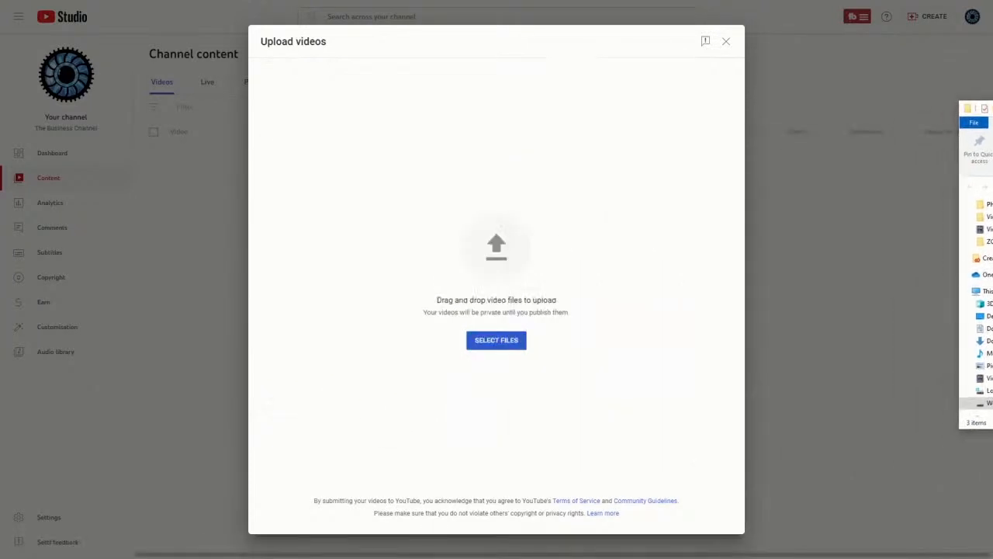
left_click_drag(981, 233, 498, 249)
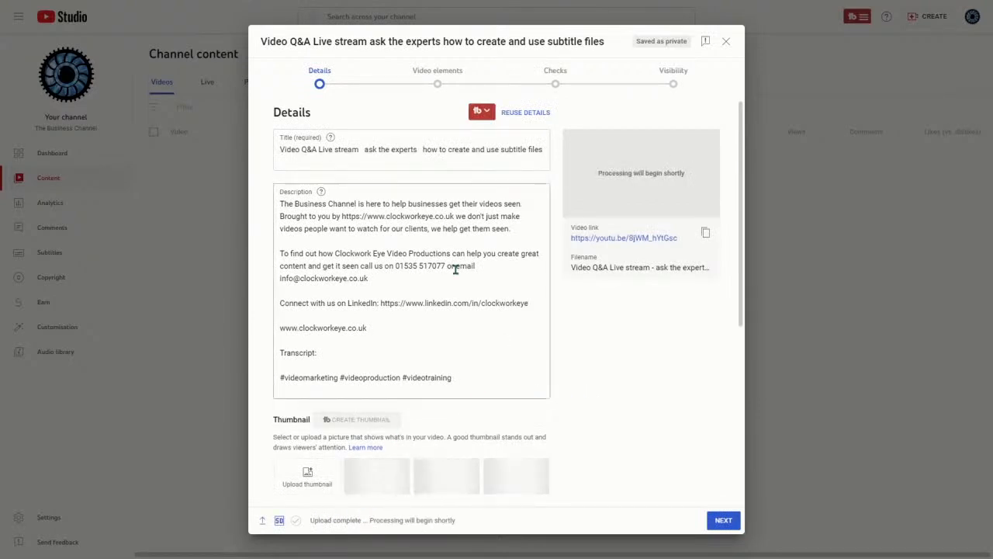
- Shorten the uploaded video's title to "Video Q&A Live Stream", with a capital S in Stream
left_click(360, 149)
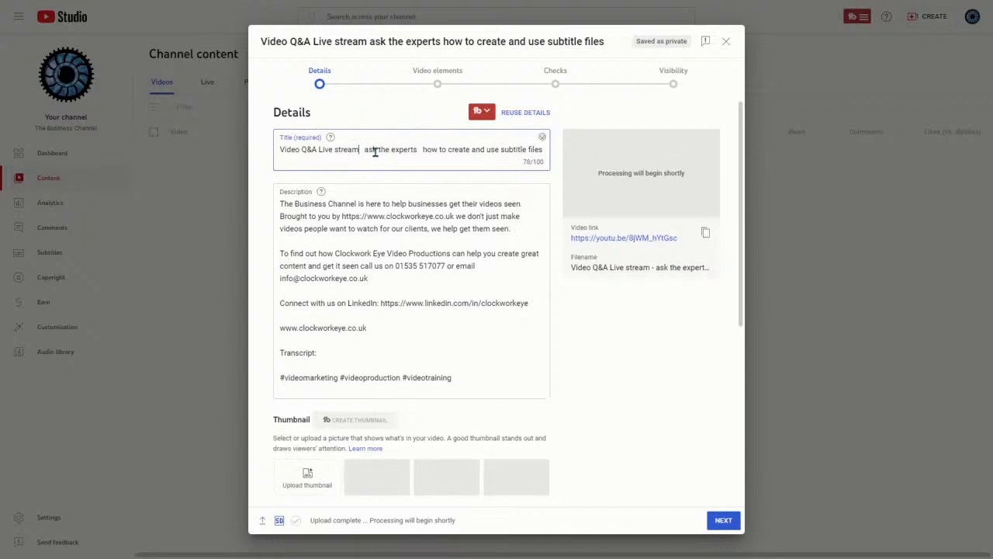
key("shift+End")
key("BackSpace")
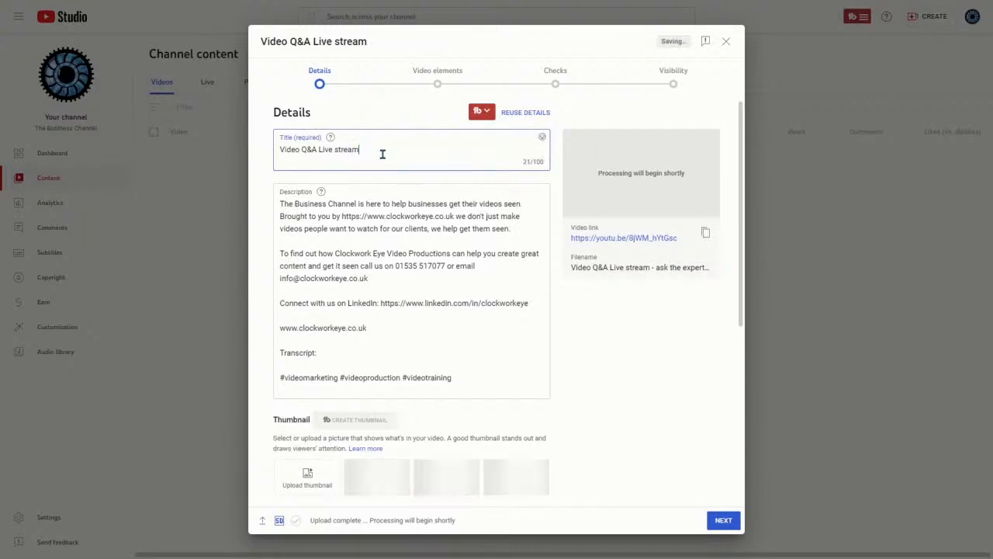
left_click(338, 149)
key("BackSpace")
type("S")
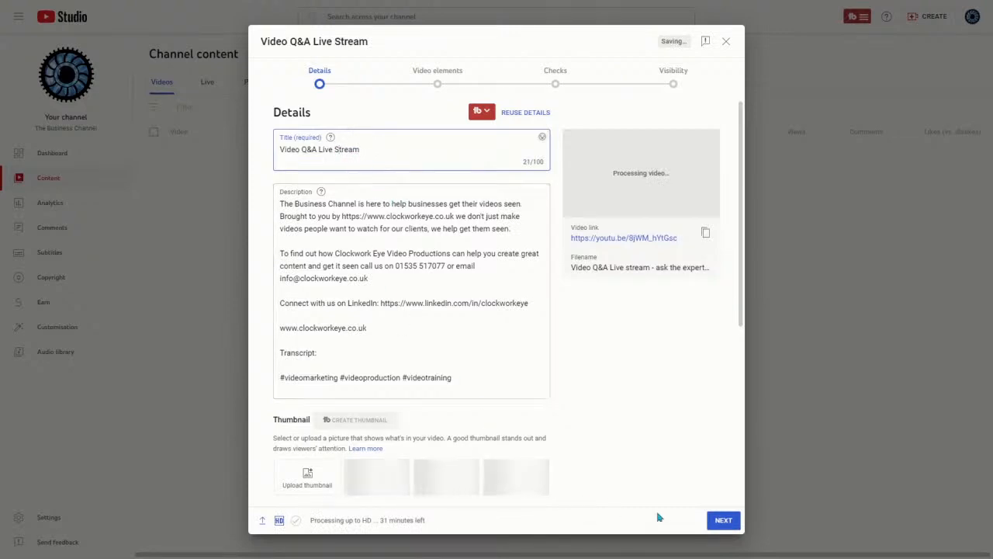
- Skip the video elements and checks, set the visibility to Public, publish the video and dismiss the sharing dialog
left_click(722, 525)
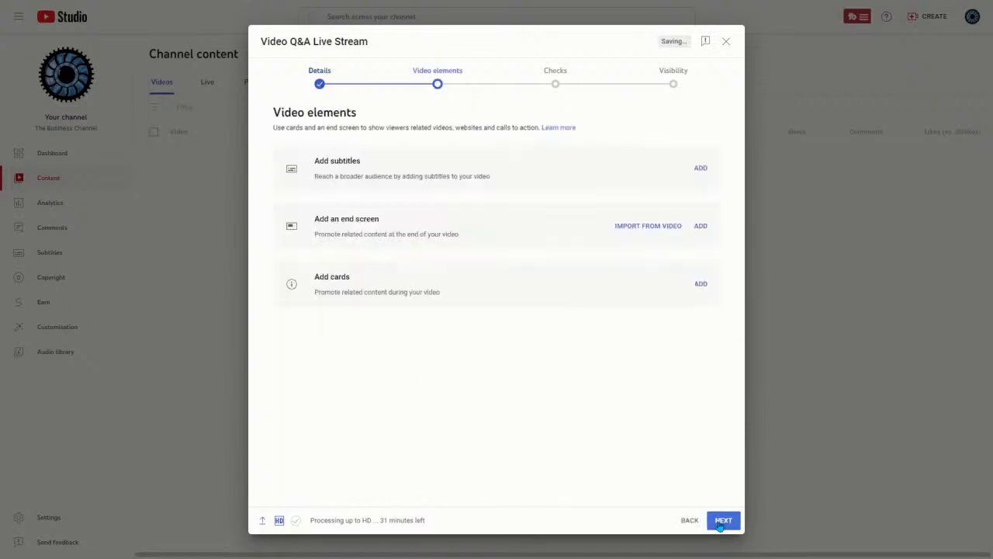
left_click(721, 525)
left_click(721, 524)
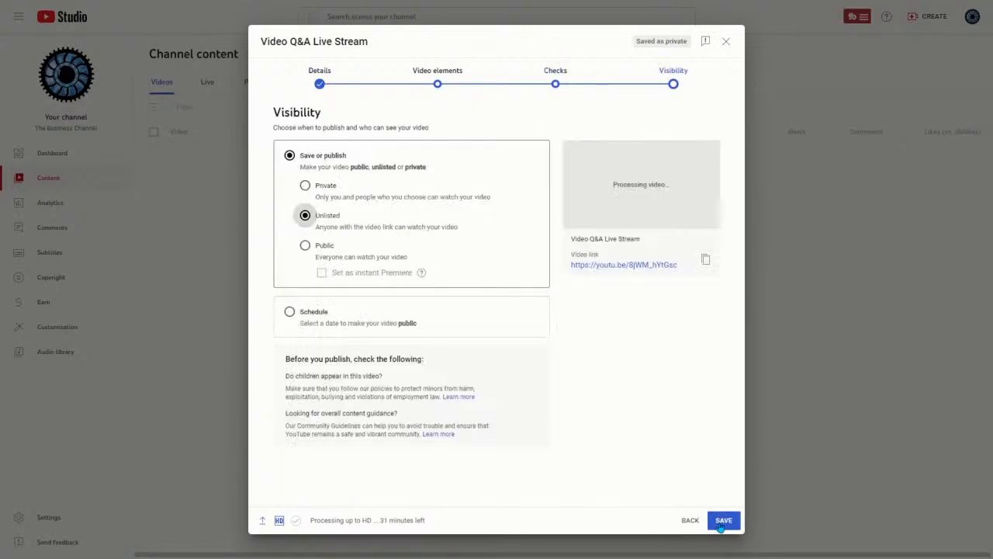
left_click(306, 246)
left_click(723, 521)
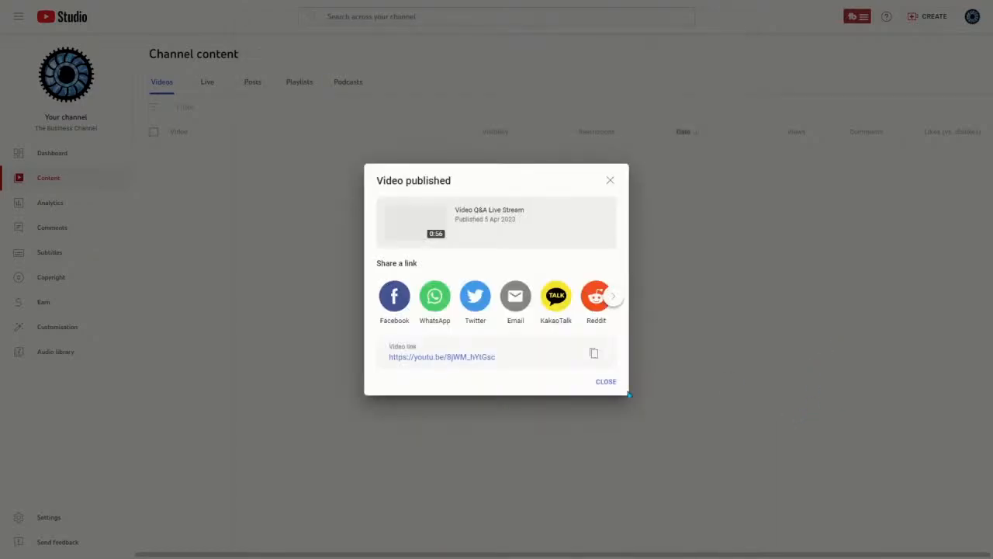
left_click(607, 382)
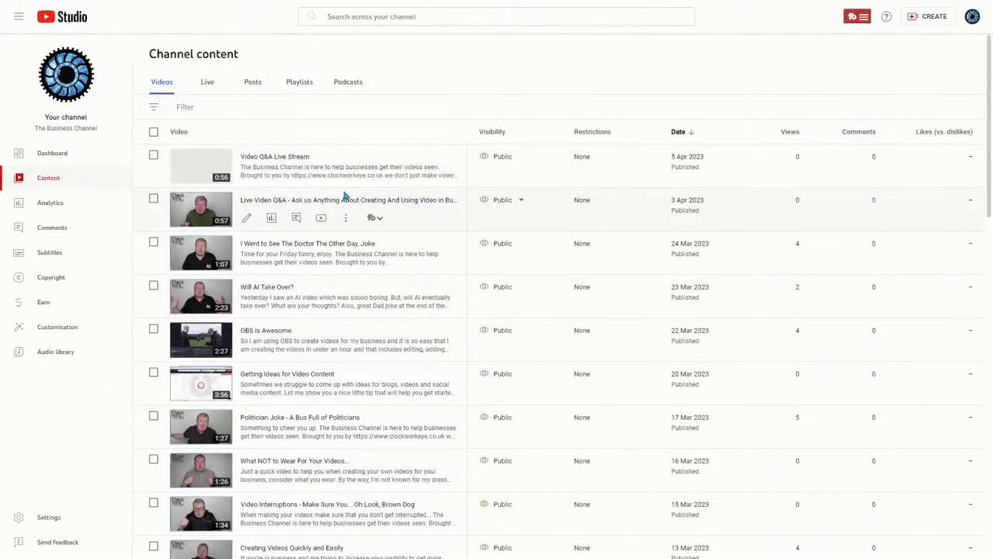
- Open the subtitles of the Video Q&A Live Stream video and duplicate the automatic English track for editing
left_click(270, 286)
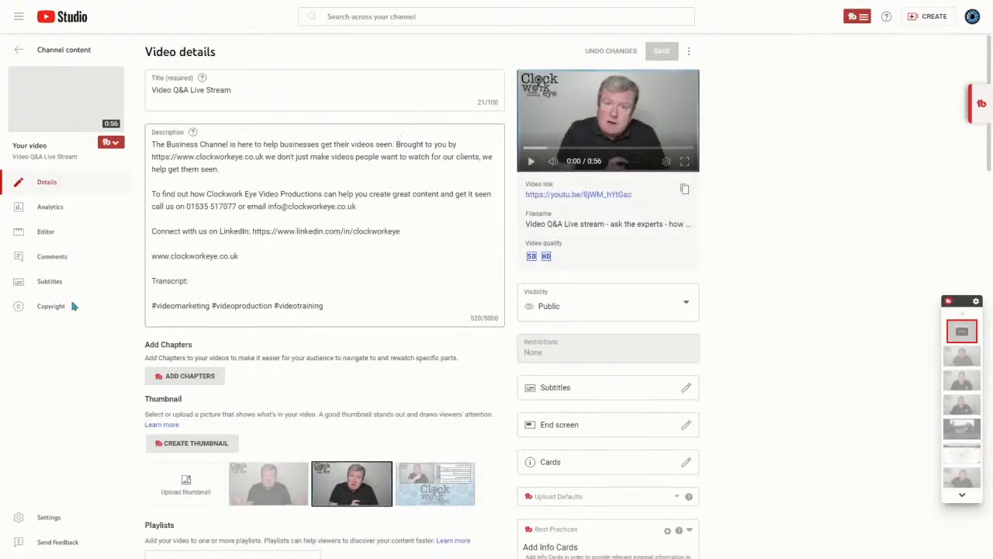
left_click(99, 287)
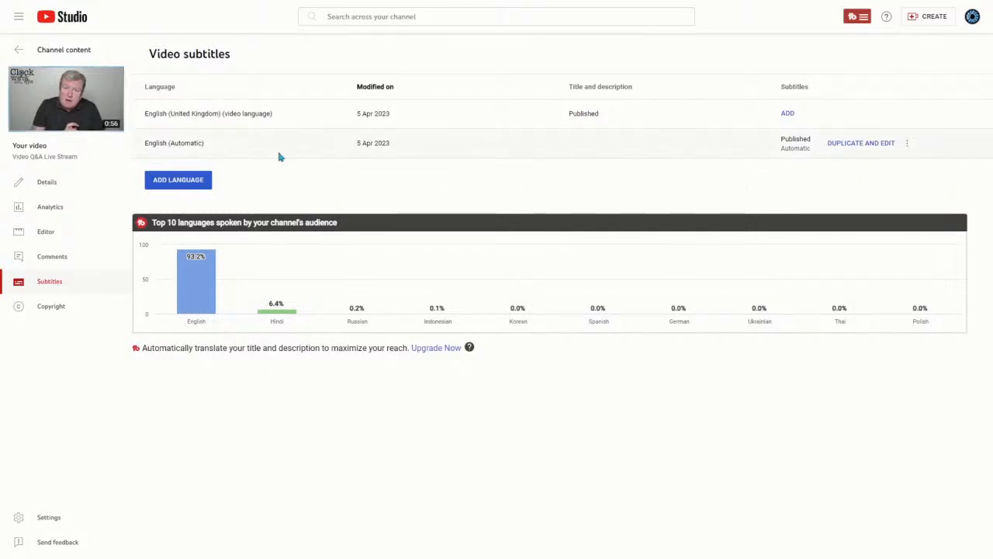
left_click(858, 145)
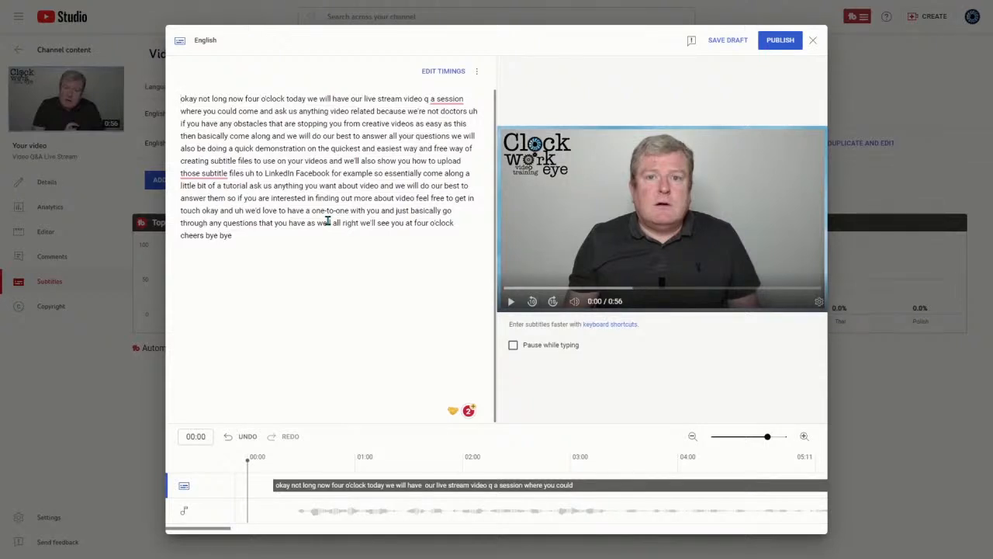
- Capitalise "Okay" at the start of the transcript and split off "Okay not long now" as its own caption
type("O")
key("Delete")
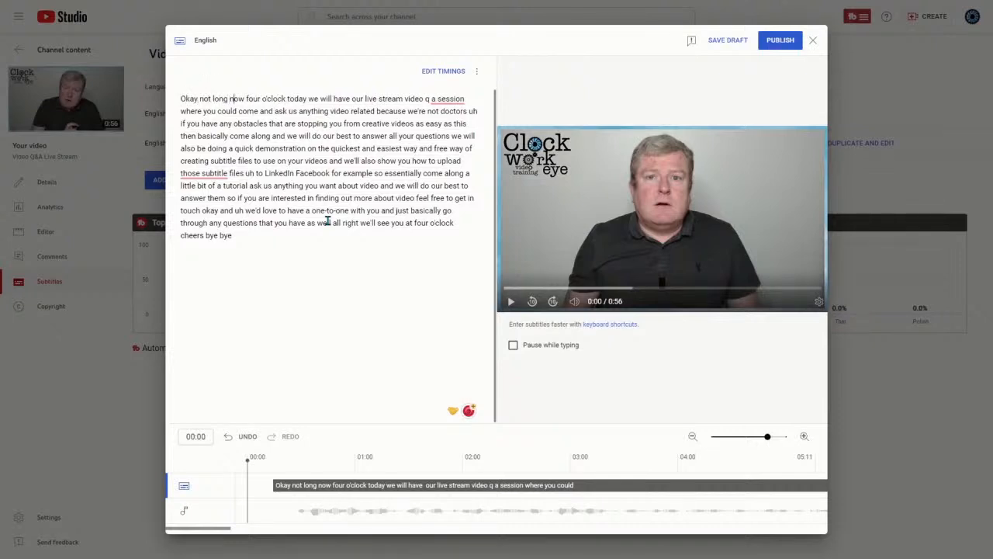
key("Return")
key("Return")
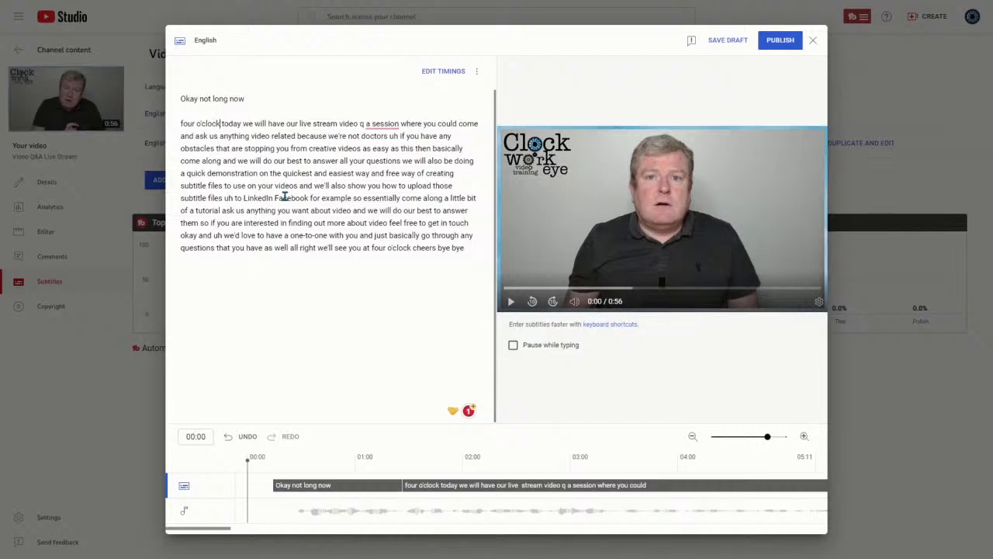
- Split "four o'clock today" and "we will have our live stream" into separate captions
key("Return")
key("Return")
key("ctrl+Right")
key("ctrl+Right")
key("ctrl+Right")
key("ctrl+Right")
key("ctrl+Right")
key("ctrl+Right")
key("Return")
key("Return")
- Correct "q a" to "Q&A" and make a two-line caption of "video Q&A session" and "where you could come"
key("ctrl+Right")
key("Delete")
key("Delete")
key("Delete")
type("Q&A")
key("ctrl+Right")
key("ctrl+Right")
key("BackSpace")
key("Return")
key("ctrl+Right")
key("ctrl+Right")
key("ctrl+Right")
key("ctrl+Right")
key("Return")
key("Return")
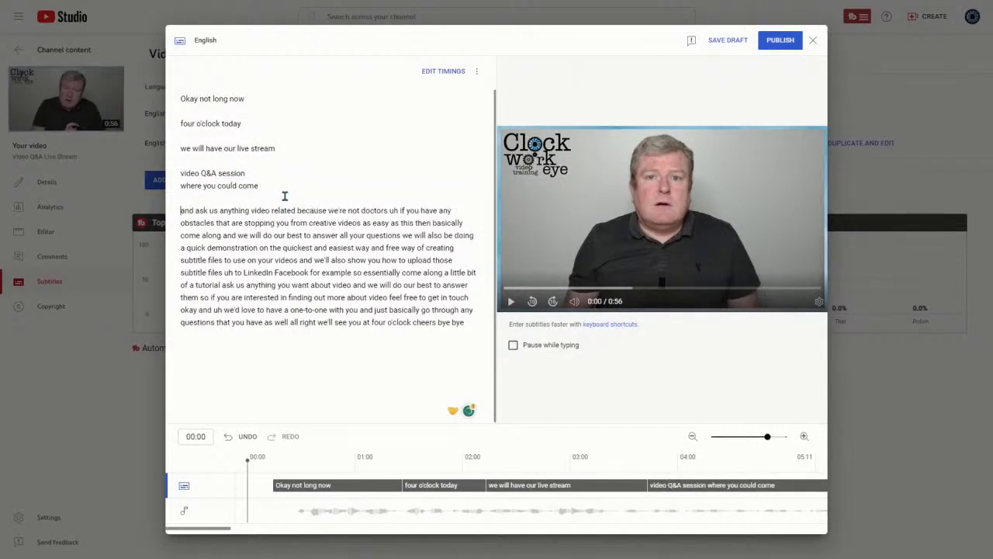
- Split "and ask us anything video related" and "because we're not doctors" into separate captions, removing the filler "uh"
key("Return")
key("Return")
key("ctrl+Right")
key("ctrl+Right")
key("ctrl+Right")
key("ctrl+Right")
key("Delete")
key("Delete")
key("Delete")
key("Return")
key("Return")
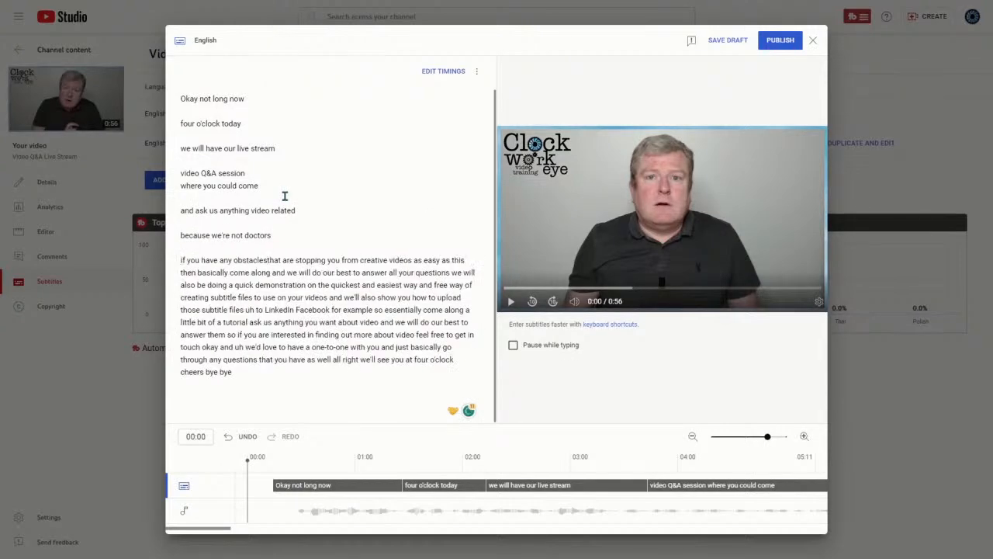
- Split "if you have any obstacles" and "that are stopping you from" into separate captions
key("ctrl+Right")
key("ctrl+Right")
key("ctrl+Right")
key("ctrl+Right")
key("ctrl+Right")
key("Return")
key("Return")
key("ctrl+Right")
key("ctrl+Right")
key("ctrl+Right")
key("ctrl+Right")
key("ctrl+Right")
key("Return")
key("Return")
- Correct "creative" to "creating" and make separate captions of "creating videos as easy as this" and "then basically come along"
key("ctrl+Right")
key("ctrl+Right")
key("ctrl+Right")
key("ctrl+Right")
key("ctrl+Right")
key("ctrl+Right")
key("Return")
key("Return")
key("ctrl+Right")
key("ctrl+Right")
key("ctrl+Right")
key("ctrl+Right")
key("Return")
key("Return")
- Split "and we will do our best to" and "answer all your questions" into separate captions
key("ctrl+Right")
key("ctrl+Right")
key("ctrl+Right")
key("ctrl+Right")
key("ctrl+Right")
key("ctrl+Right")
key("Return")
key("Return")
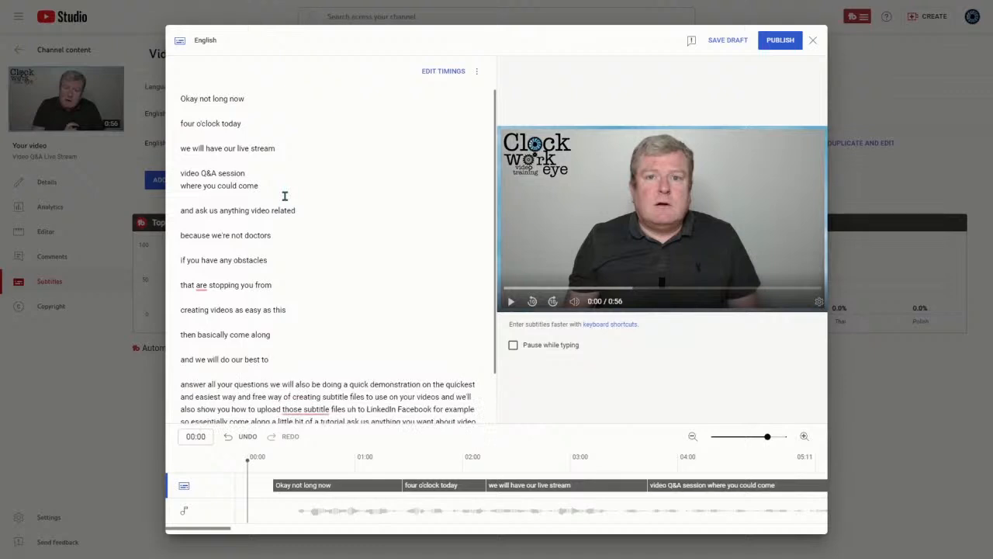
key("ctrl+Right")
key("ctrl+Right")
key("ctrl+Right")
key("ctrl+Right")
key("Return")
key("Return")
key("Return")
key("Return")
- Make separate captions of "we will also be doing a quick demonstration", "on the quickest and easiest way" and "and free way"
key("ctrl+Right")
key("ctrl+Right")
key("ctrl+Right")
key("ctrl+Right")
key("ctrl+Right")
key("ctrl+Right")
key("Return")
key("Return")
key("ctrl+Right")
key("ctrl+Right")
key("ctrl+Right")
key("Return")
key("Return")
- Break the following text into the captions "of creating subtitle files", "to use on your videos" and "and we'll also show you"
key("ctrl+Right")
key("ctrl+Right")
key("ctrl+Right")
key("ctrl+Right")
key("Return")
key("Return")
key("ctrl+Right")
key("ctrl+Right")
key("ctrl+Right")
key("ctrl+Right")
key("ctrl+Right")
key("Return")
key("Return")
key("Return")
key("Return")
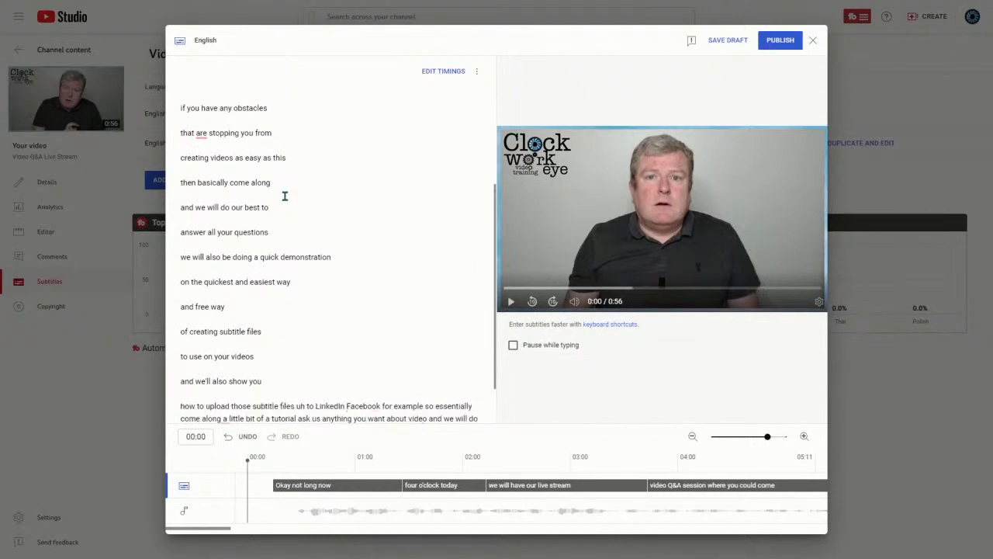
- Make separate captions of "how to upload those subtitle files" and "to LinkedIn and Facebook for example", replacing "uh" and adding "and"
key("ctrl+Right")
key("ctrl+Right")
key("ctrl+Right")
key("ctrl+Right")
key("ctrl+Right")
key("ctrl+Right")
key("Return")
key("Return")
key("ctrl+Delete")
type("and")
key("ctrl+Right")
key("ctrl+Right")
key("ctrl+Right")
key("Return")
key("Return")
- Split "so essentially come along" and "a little bit of a tutorial" into separate captions
key("ctrl+Right")
key("ctrl+Right")
key("ctrl+Right")
key("ctrl+Right")
key("Return")
key("Return")
key("ctrl+Right")
key("ctrl+Right")
key("ctrl+Right")
key("ctrl+Right")
key("ctrl+Right")
key("ctrl+Right")
key("Return")
key("Return")
- Make separate captions of "ask us anything you want about video" and "and we will do our best to answer them"
key("ctrl+Right")
key("ctrl+Right")
key("ctrl+Right")
key("ctrl+Right")
key("ctrl+Right")
key("ctrl+Right")
key("ctrl+Right")
key("Return")
key("Return")
key("ctrl+Right")
key("ctrl+Right")
key("ctrl+Right")
key("ctrl+Right")
key("ctrl+Right")
key("ctrl+Right")
key("ctrl+Right")
key("ctrl+Right")
key("ctrl+Right")
key("Return")
key("Return")
- Split "so if you are interested in finding out" and "more about video feel free to get in touch okay" into separate captions
key("ctrl+Right")
key("ctrl+Right")
key("ctrl+Right")
key("ctrl+Right")
key("ctrl+Right")
key("ctrl+Right")
key("ctrl+Right")
key("ctrl+Right")
key("Return")
key("Return")
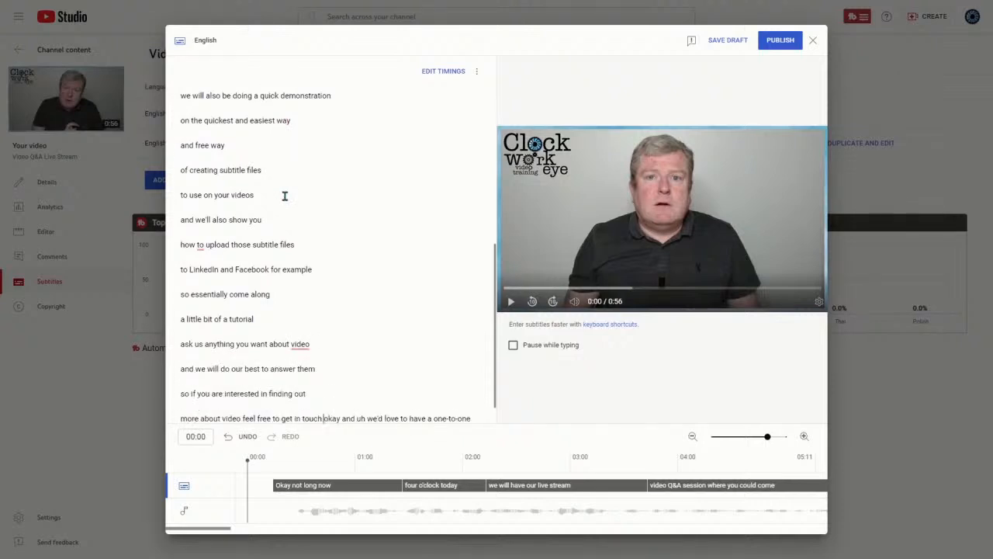
key("ctrl+Right")
key("Return")
key("Return")
- Remove "uh" and make separate captions of "and we'd love to have a one-to-one with you" and "and just basically go through"
key("ctrl+Right")
key("ctrl+Delete")
key("ctrl+Right")
key("Return")
key("Return")
key("ctrl+Right")
key("ctrl+Right")
key("ctrl+Right")
key("ctrl+Right")
key("ctrl+Right")
key("Return")
key("Return")
- Break the closing text into the captions "any questions that you have as well", "all right", "we'll see you at four o'clock", "cheers" and "bye bye"
key("Return")
key("Return")
key("ctrl+Right")
key("ctrl+Right")
key("Return")
key("Return")
key("ctrl+Right")
key("ctrl+Right")
key("ctrl+Right")
key("ctrl+Right")
key("ctrl+Right")
key("ctrl+Right")
key("Return")
key("Return")
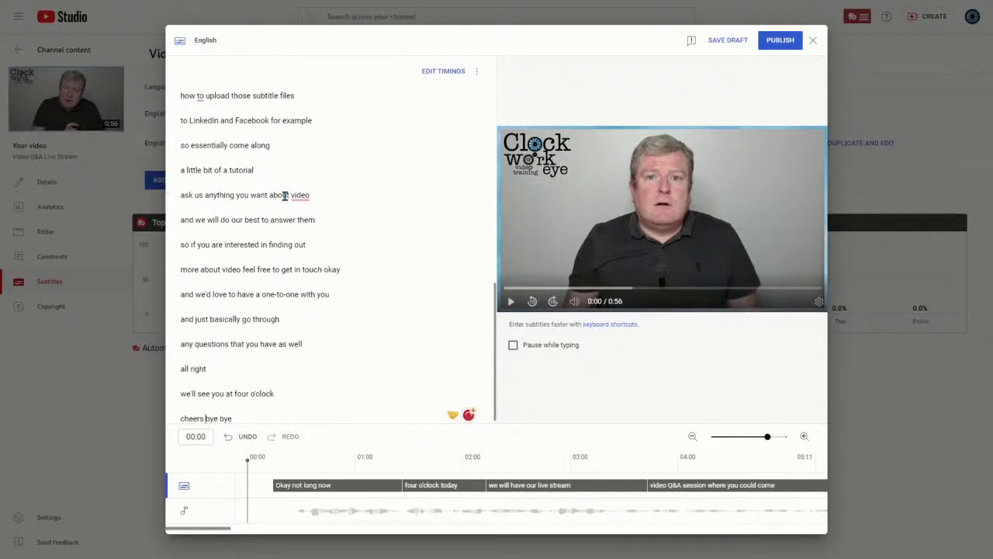
key("ctrl+Right")
key("Return")
key("Return")
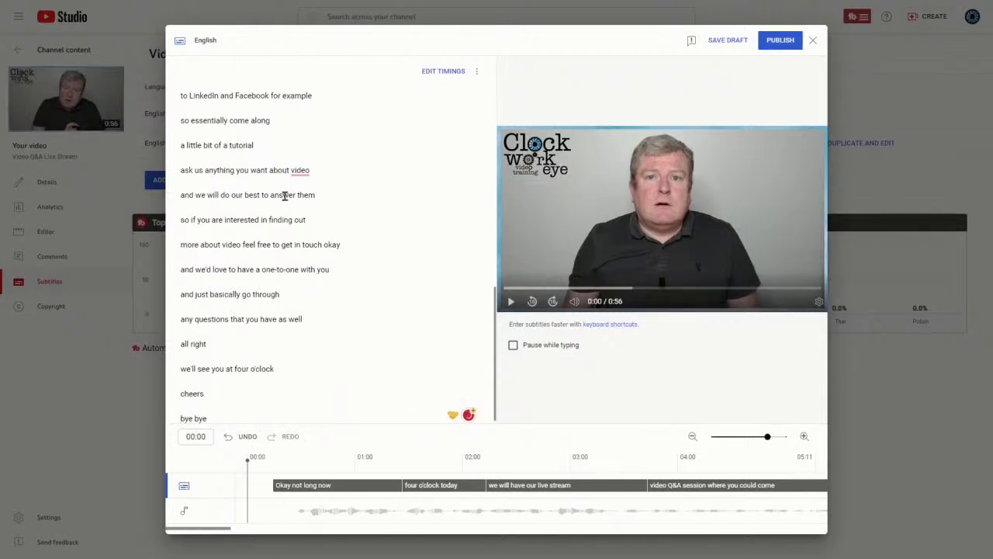
- Show the captions with their timings and check the list from the first caption through to the end
scroll(258, 357, "up", 10)
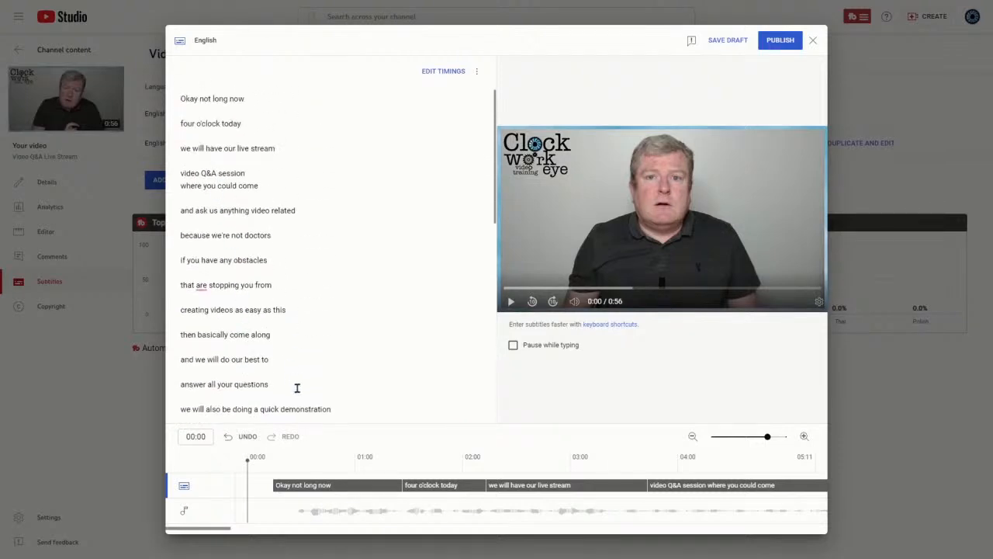
left_click(443, 71)
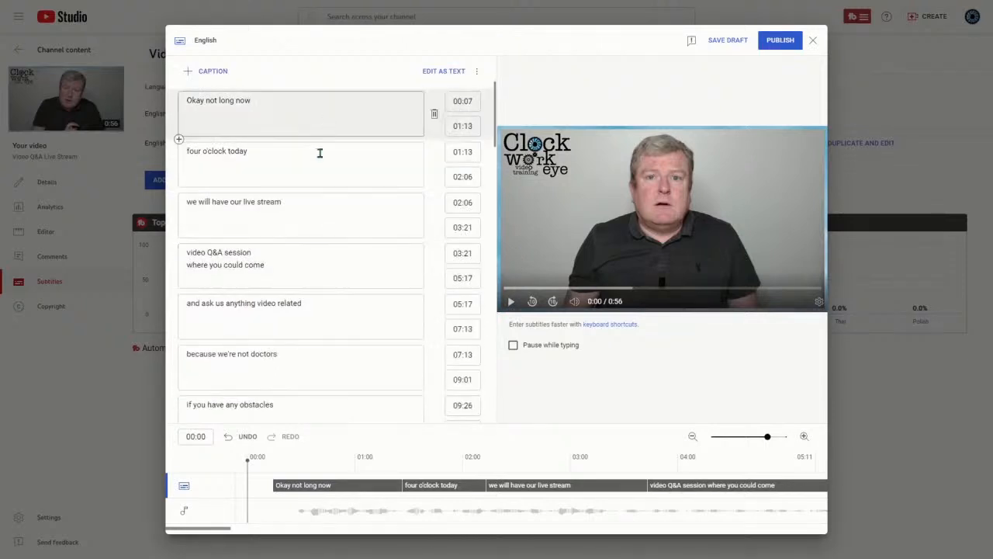
left_click(264, 265)
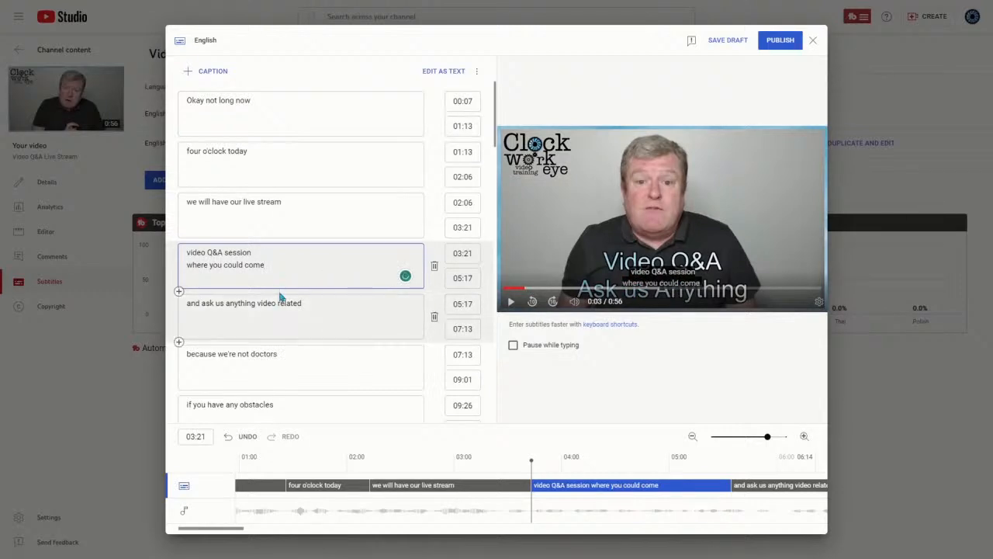
scroll(266, 266, "down", 4)
scroll(266, 266, "down", 15)
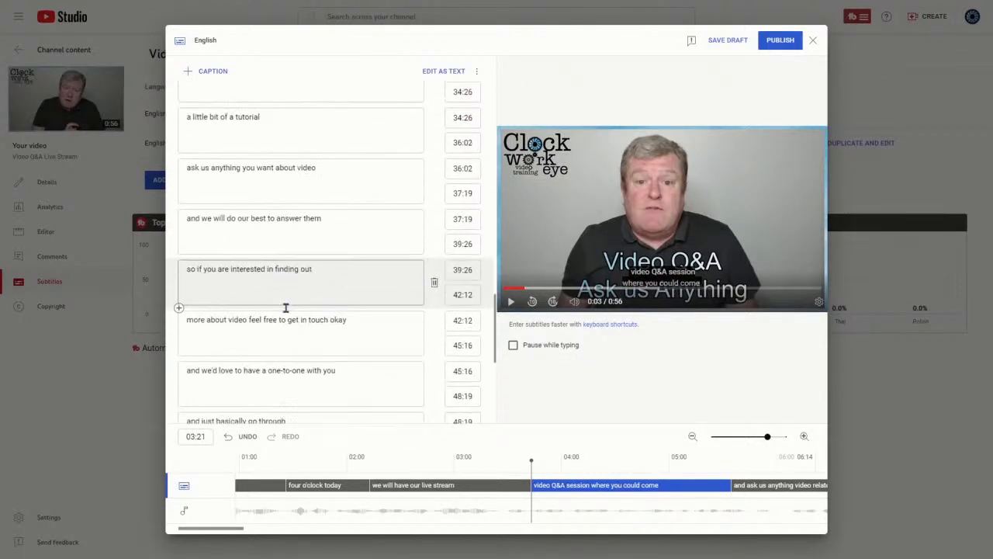
scroll(349, 256, "down", 2)
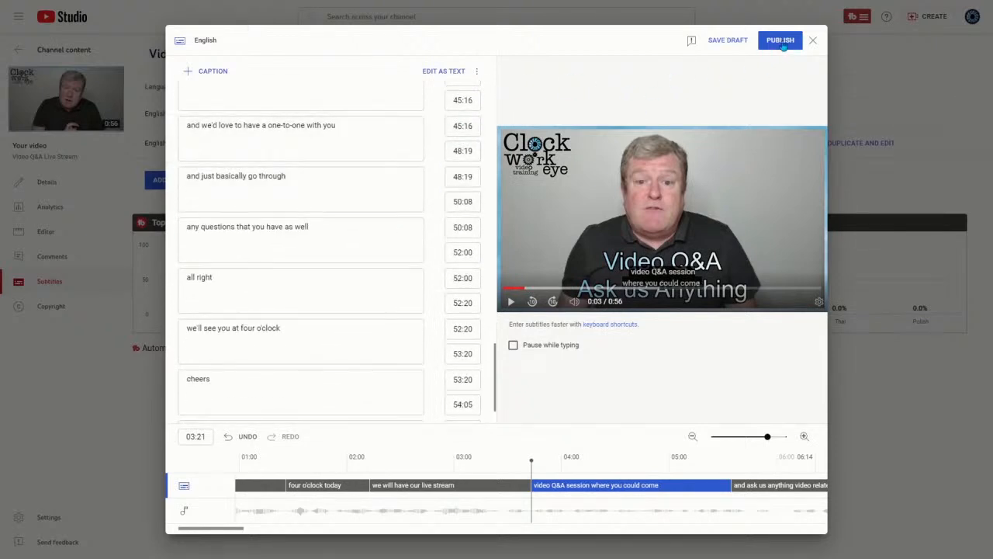
- Publish the edited English subtitles and download them as an .srt file
left_click(783, 43)
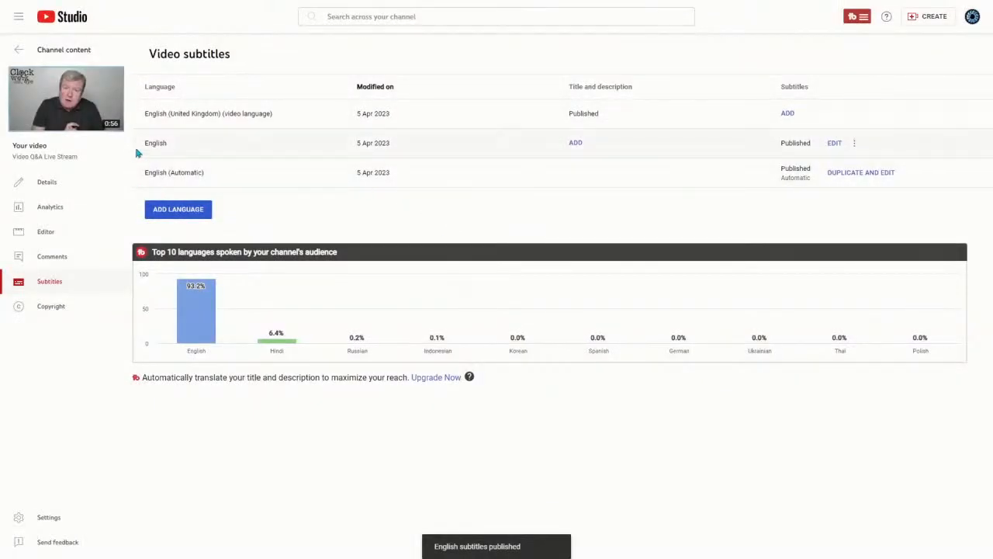
left_click(855, 144)
left_click(843, 164)
left_click(807, 174)
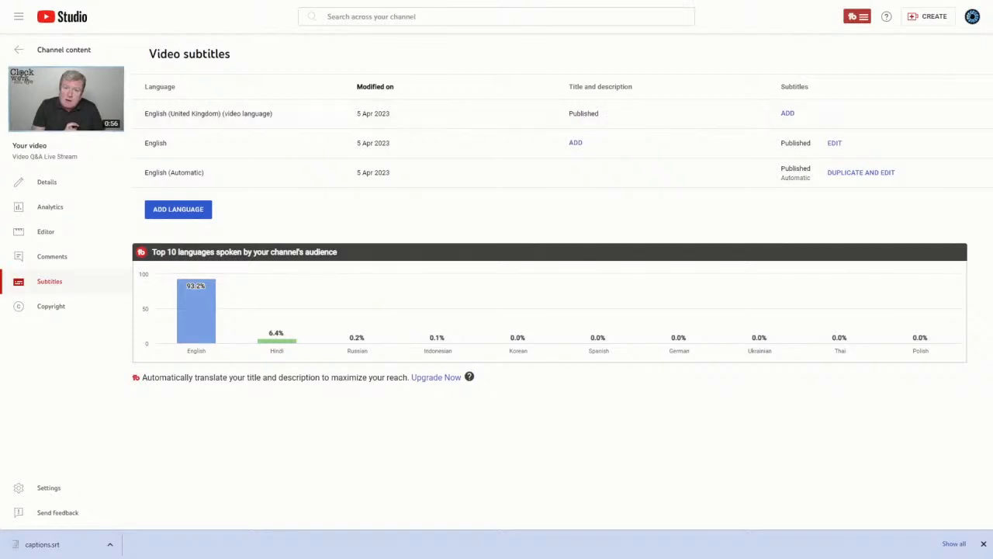
- Bring the Video Q&A folder window into view in File Explorer and move the downloaded captions.srt file into it
left_click_drag(992, 128, 530, 31)
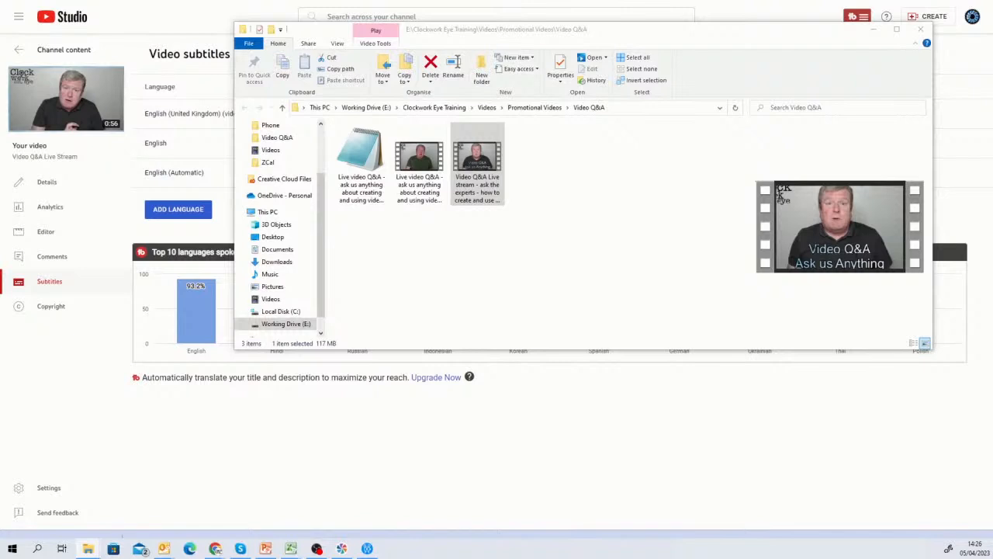
left_click_drag(992, 246, 490, 243)
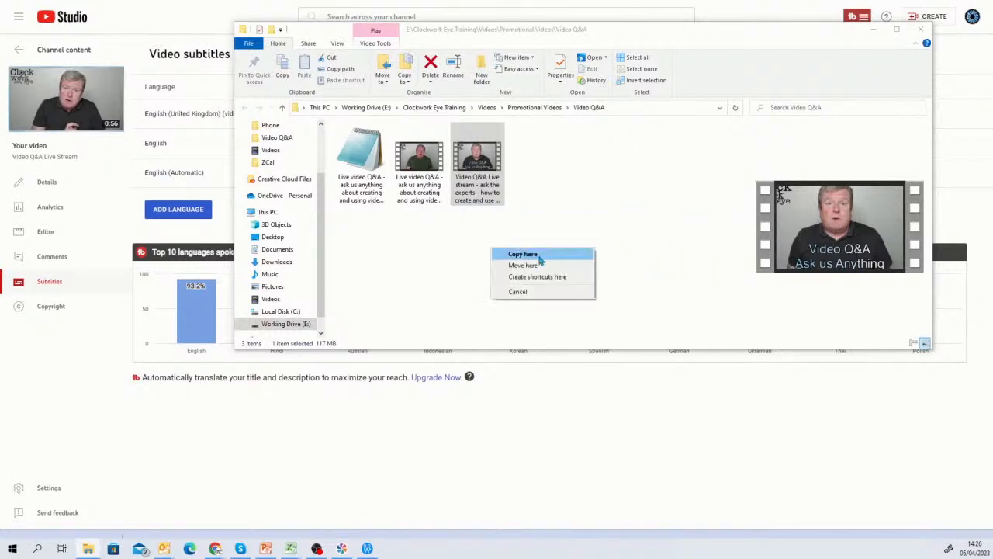
left_click(547, 267)
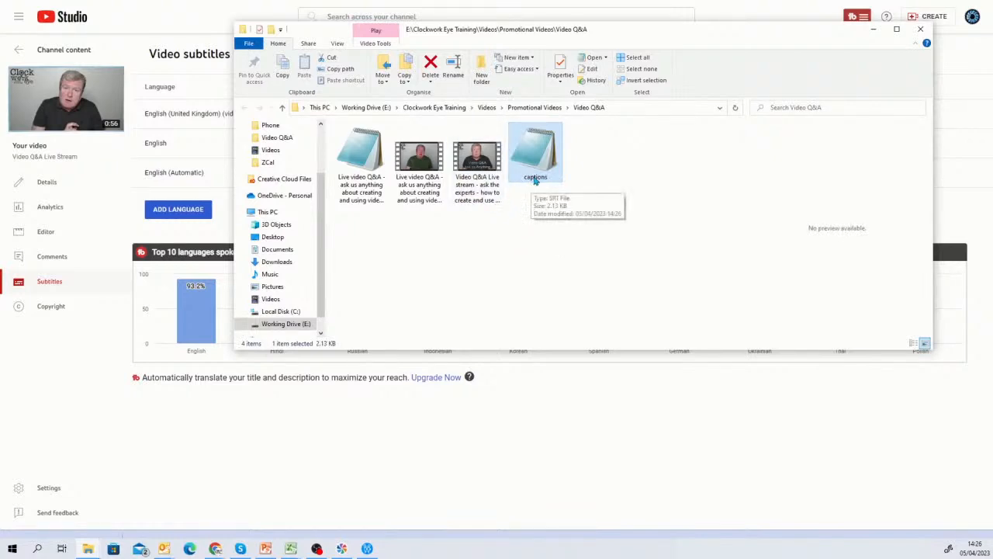
- Rename the captions file to "Video Q&A Live stream - ask the experts - how to create and use subtitle files.en_GB", reusing the video's name
left_click(491, 187)
left_click(482, 196)
key("ctrl+c")
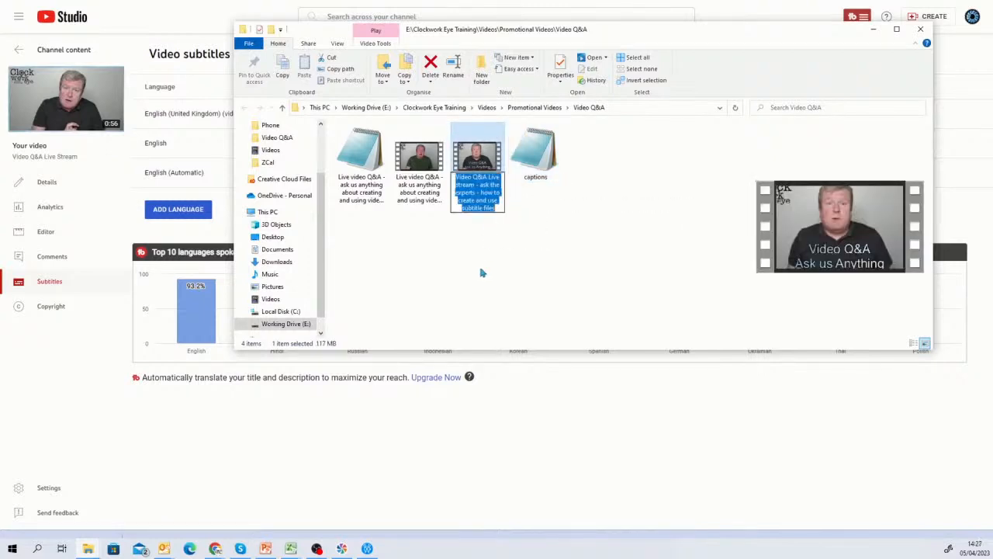
left_click(543, 180)
key("F2")
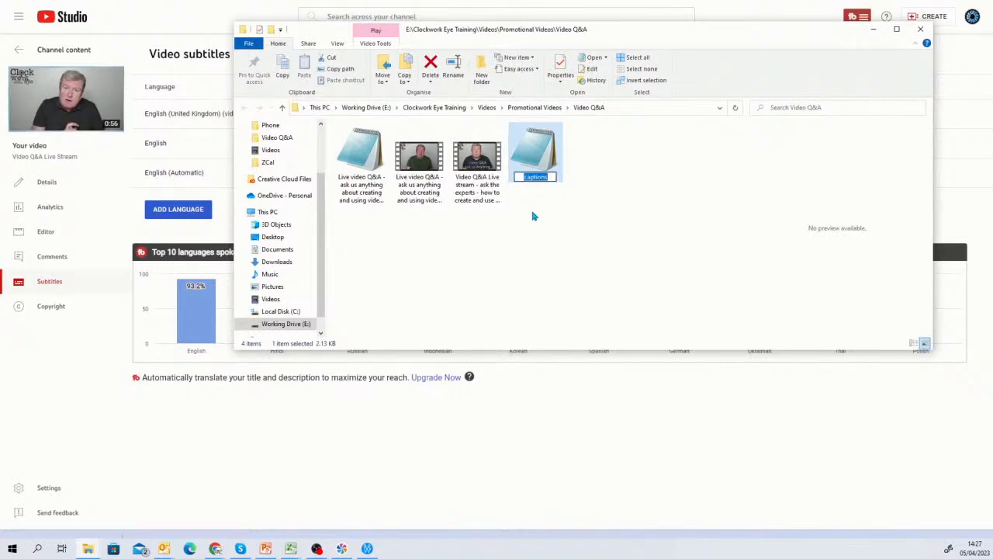
key("ctrl+v")
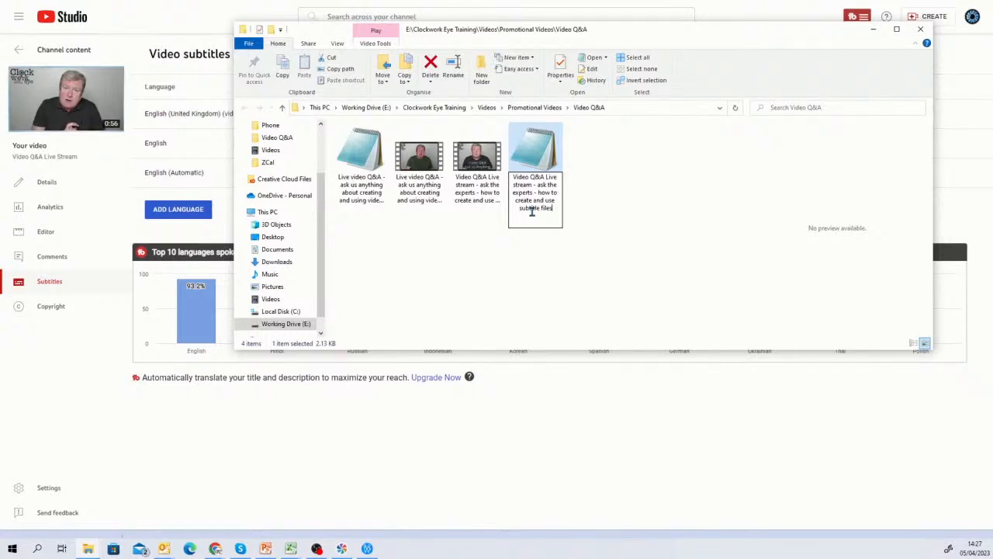
type(".en")
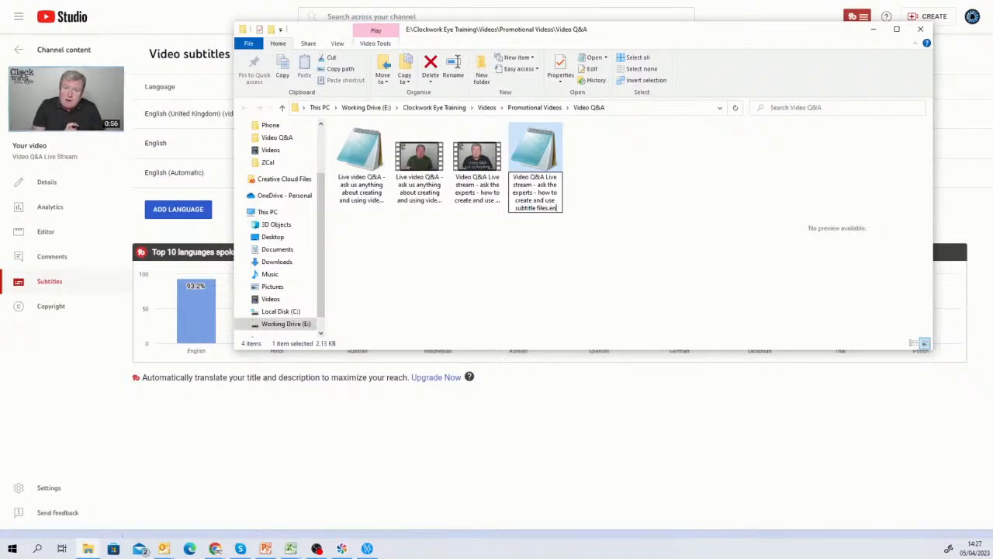
type("_GB")
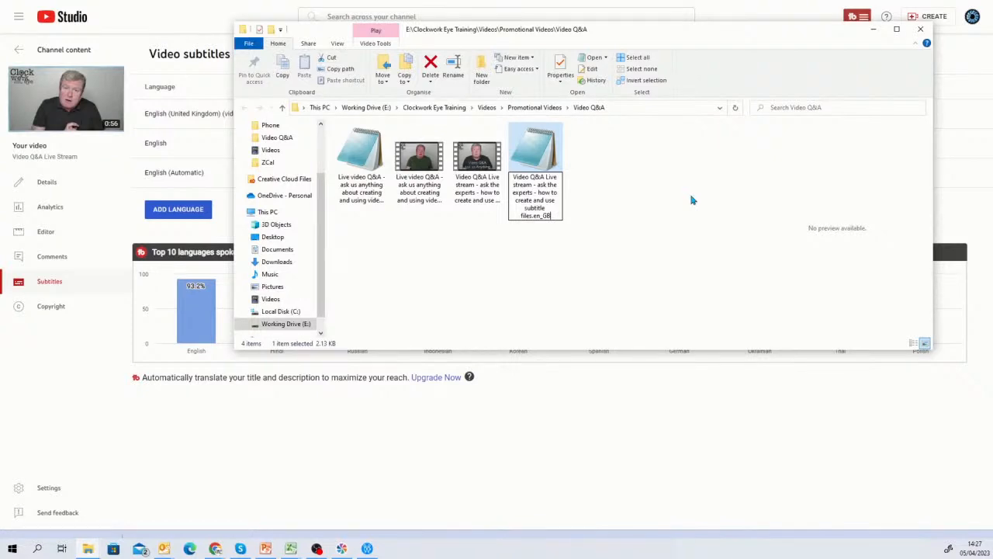
key("Return")
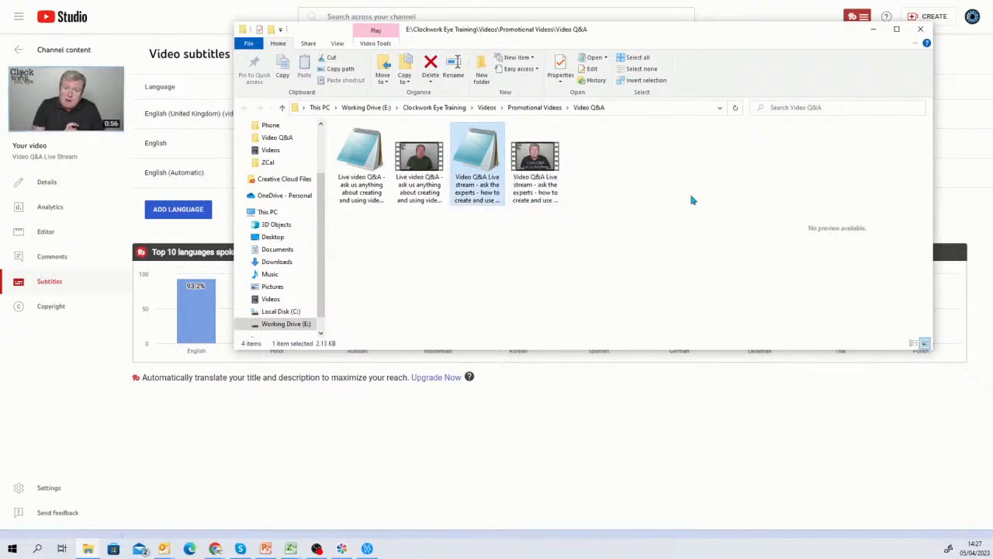
left_click(487, 196)
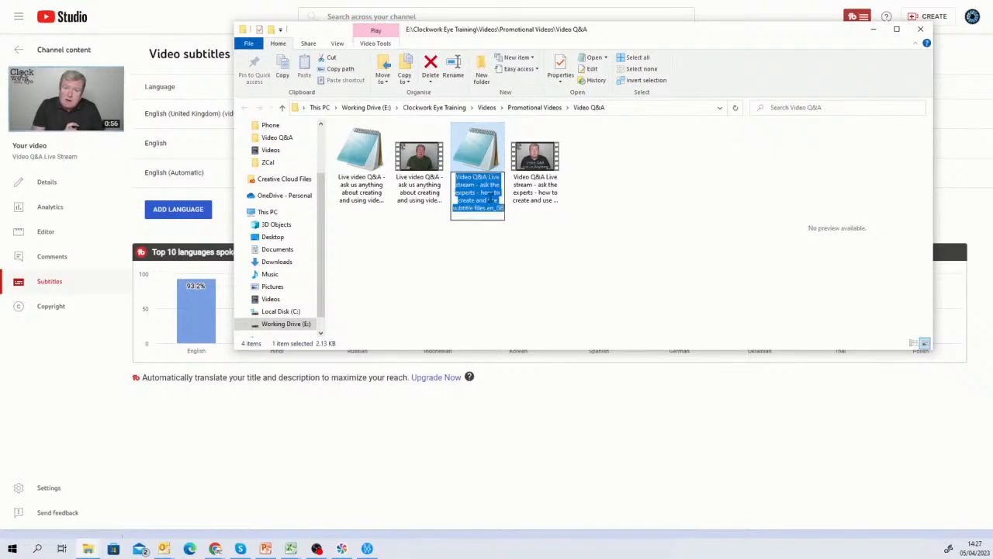
left_click(603, 215)
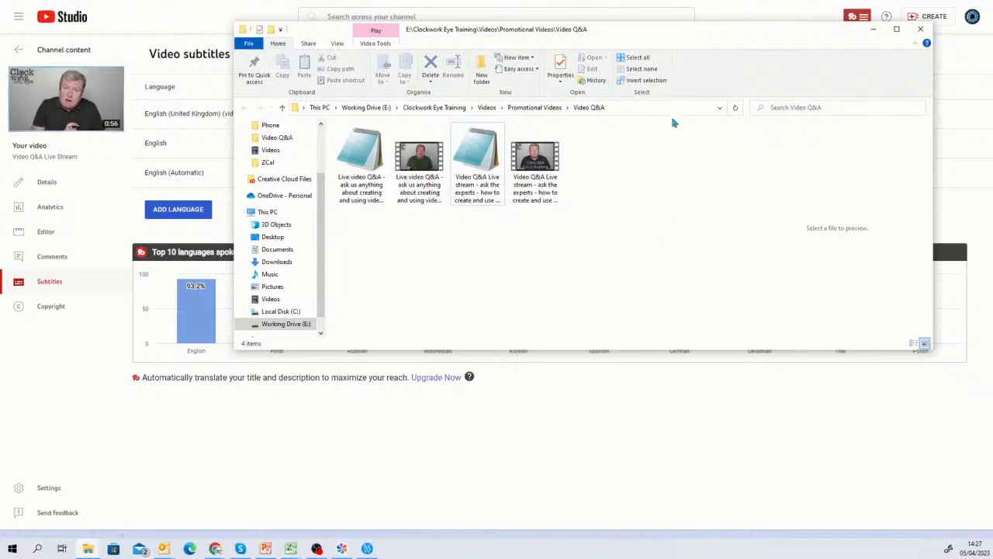
left_click_drag(633, 37, 683, 66)
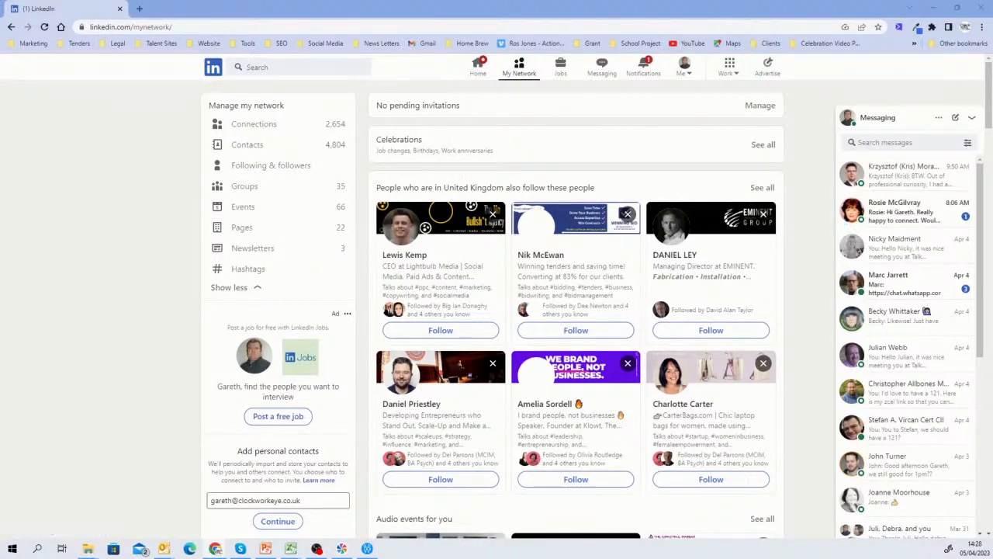
- Start a post on the LinkedIn home feed reading "Don't forget that today at 4 pm we will be doing our LIVE video Q&A stream"
left_click(477, 66)
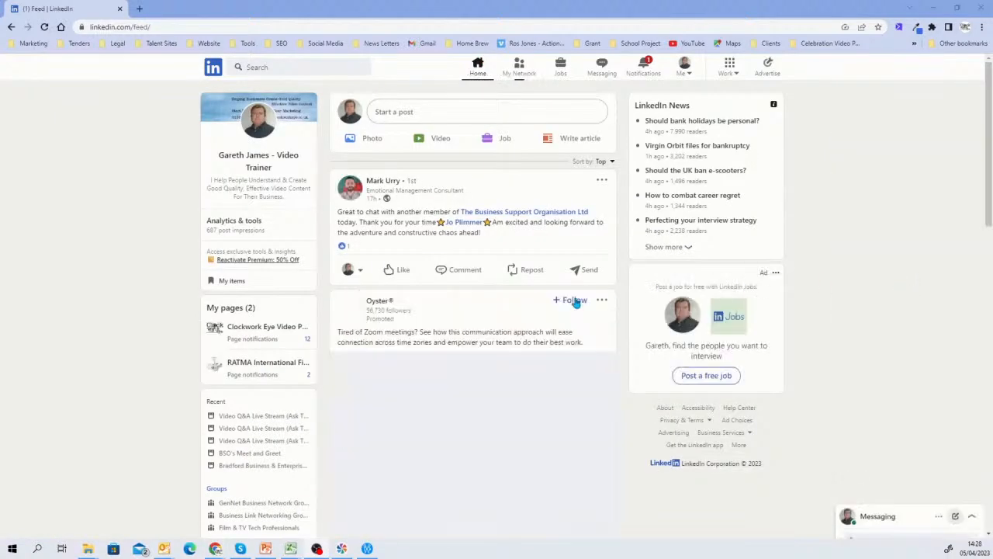
left_click(419, 114)
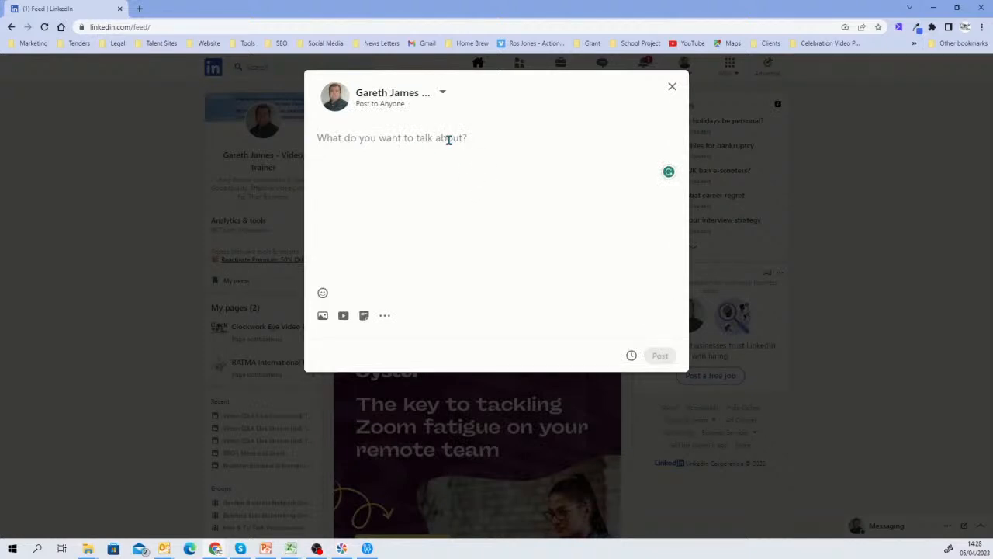
type("Don't forge")
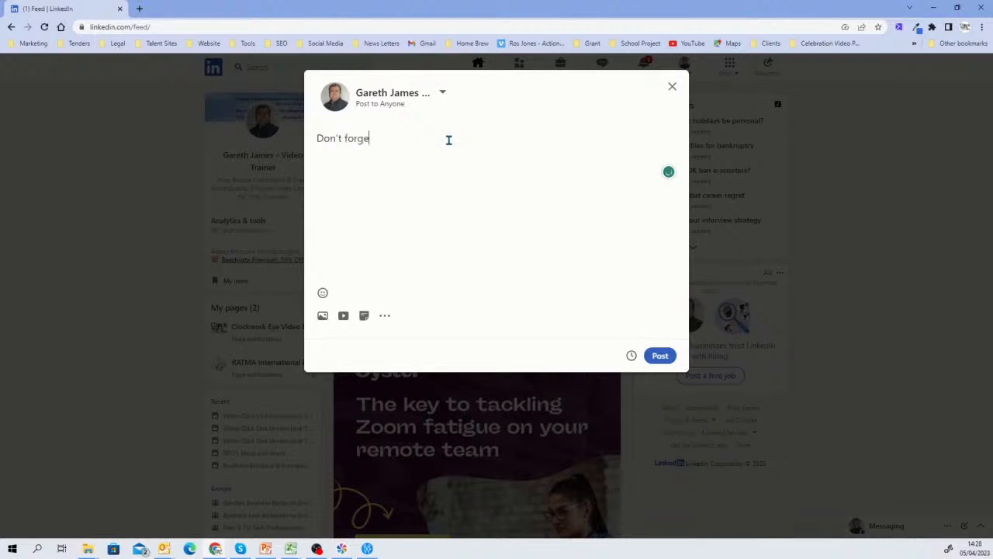
type("t that today at 4 pm we will be")
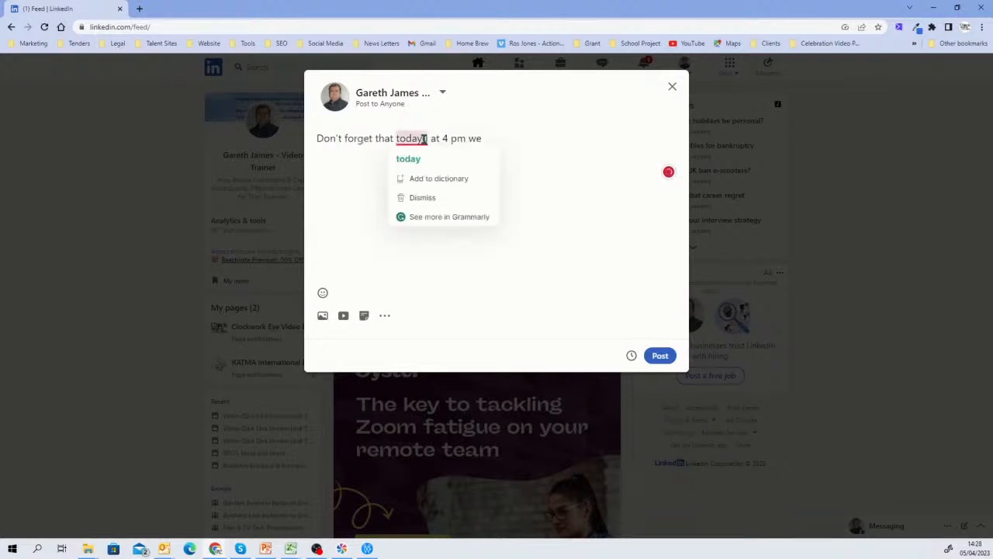
type(" doing our LIVE video Q stream")
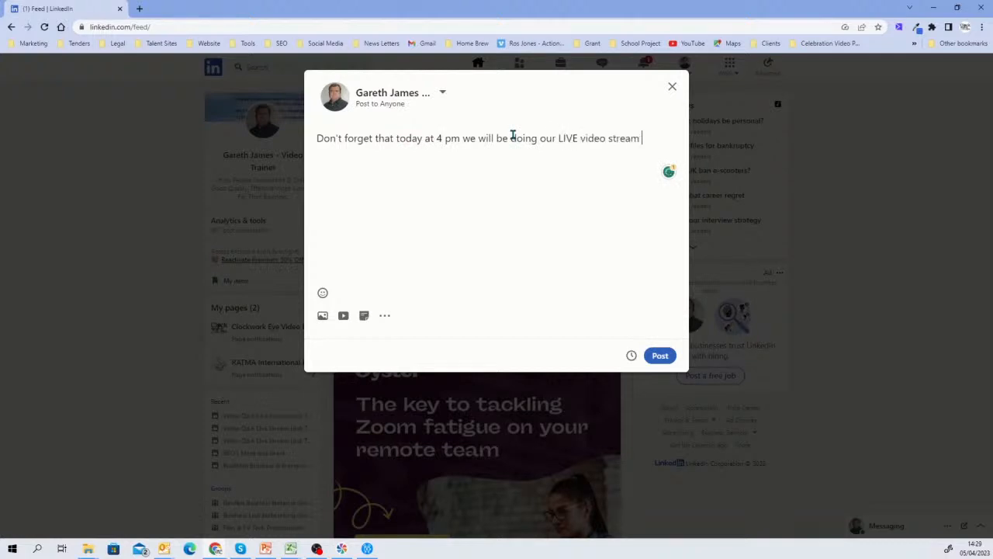
key("ctrl+Left")
type("Q")
key("Left")
type("&A")
- Continue the sentence with "where you can come and ask us anything about creating and using video in your business."
key("End")
type("where you can co")
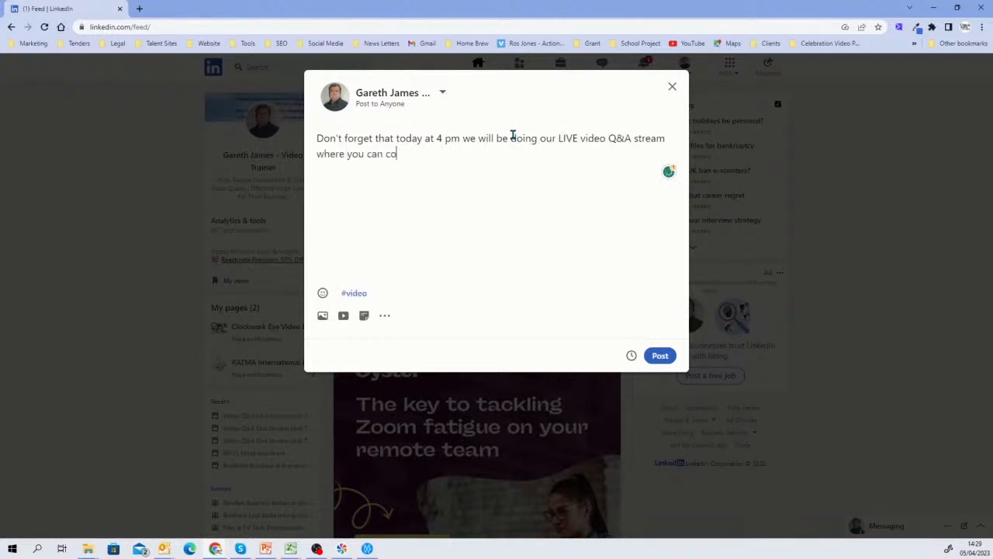
type("me and ask us anything about creating and using video in your business.")
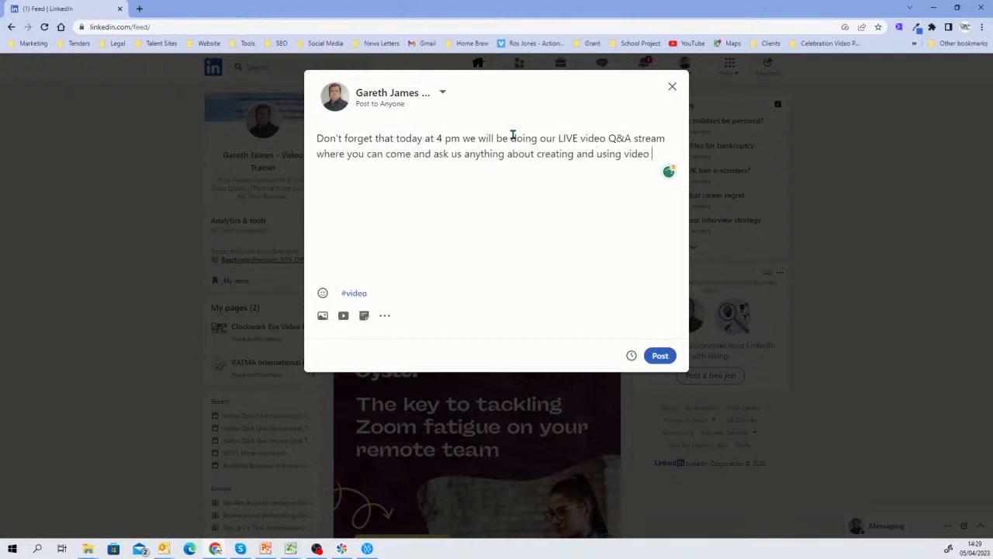
- Add the paragraph "Also, we will be doing a quick tutorial on creating and using subtitle files in your videos."
key("Return")
key("Return")
type("Also, wo")
key("BackSpace")
type("e will be doing a quick ")
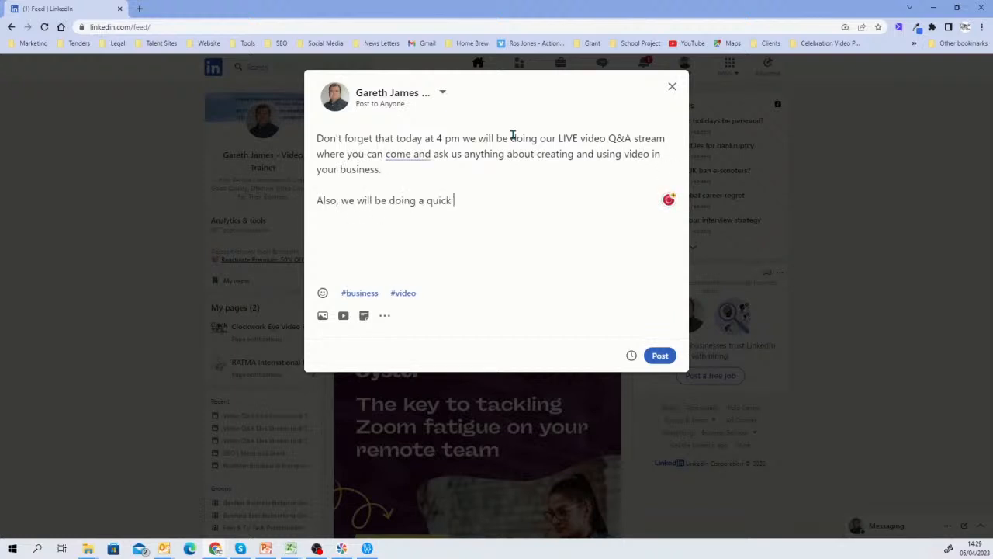
type("tutorial on creating and using su")
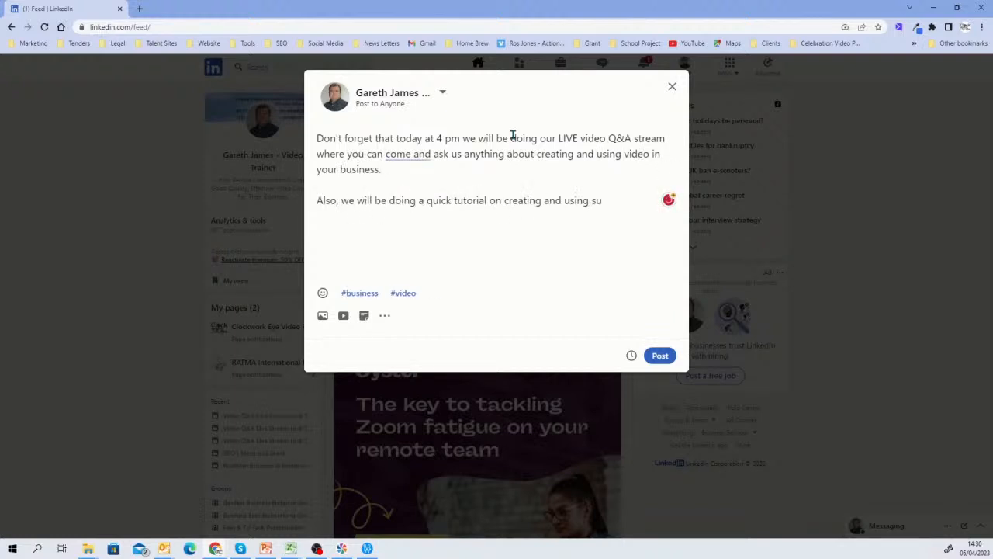
type("btitle files in your r videos.")
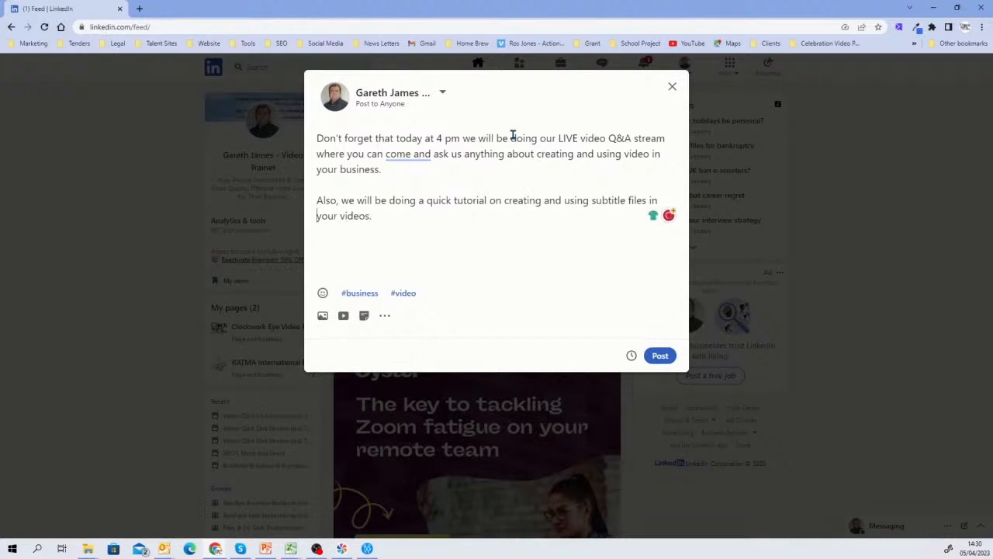
- Change the wording to "you can ask us" and "files for your videos", and add the line "Here is the link to the event:"
mouse_move(417, 157)
left_click(411, 183)
key("Return")
key("Return")
type("Here is the link to the event:")
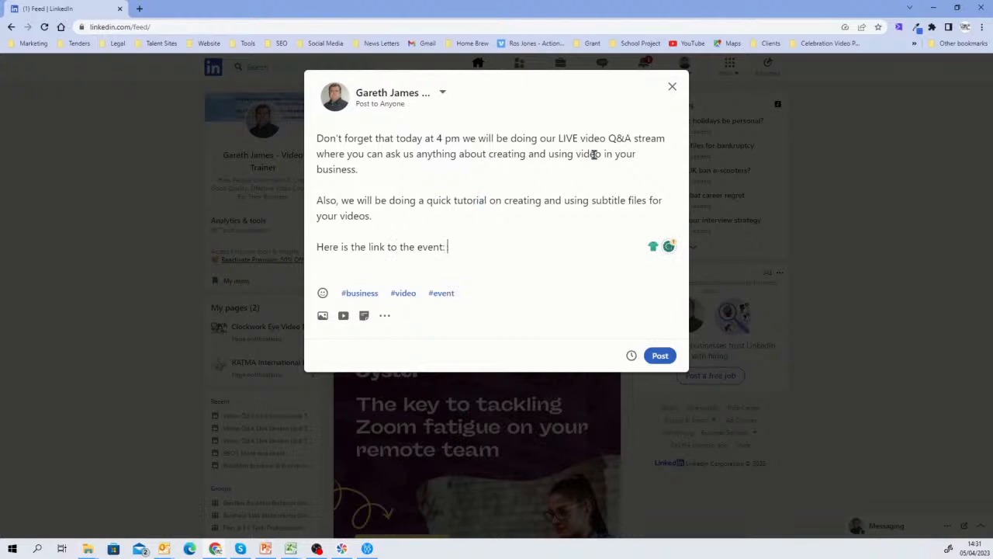
- Open LinkedIn in a new tab to get the video event's link and paste the link into the post
key("ctrl+t")
type("li")
key("Return")
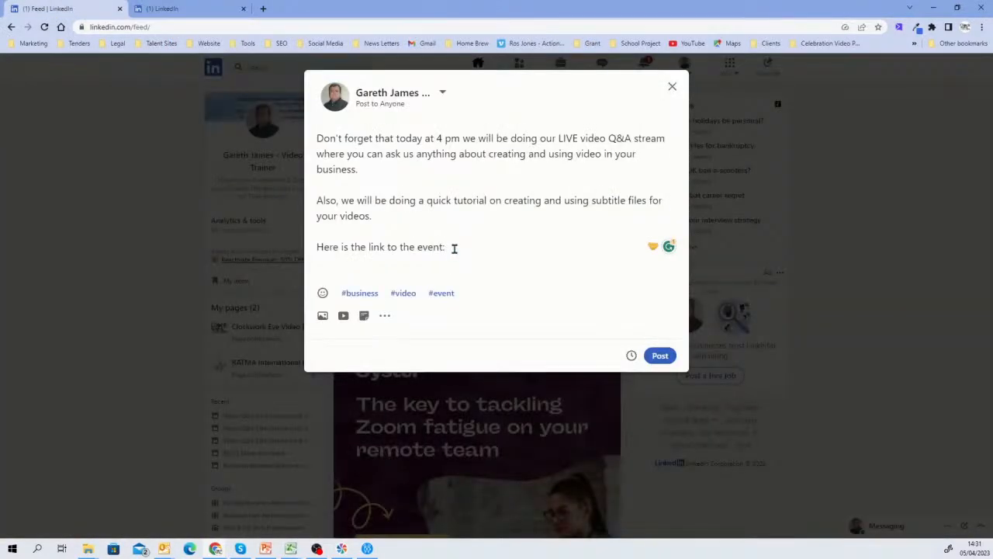
key("ctrl+v")
- Add the hashtags #VideoMarketing #VideoForBusiness #CreateYourOwnVideos below the event link, separated by a blank line
key("Return")
key("Return")
type("#VideoMarketing #VideoForBusiness #CreateYourOwnVideos")
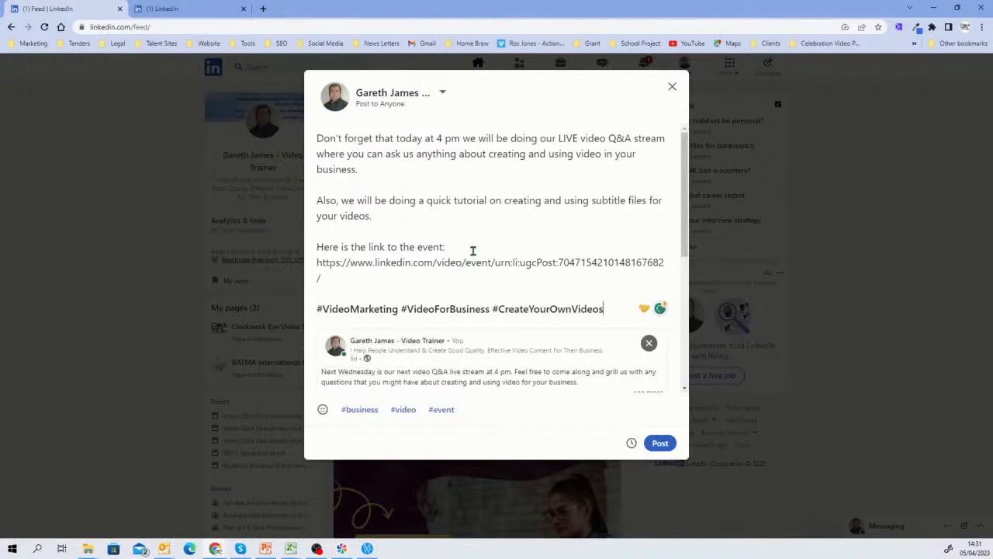
- Cut the event link out of the LinkedIn post text and remove the attached event preview
scroll(472, 248, "down", 5)
scroll(479, 252, "down", 1)
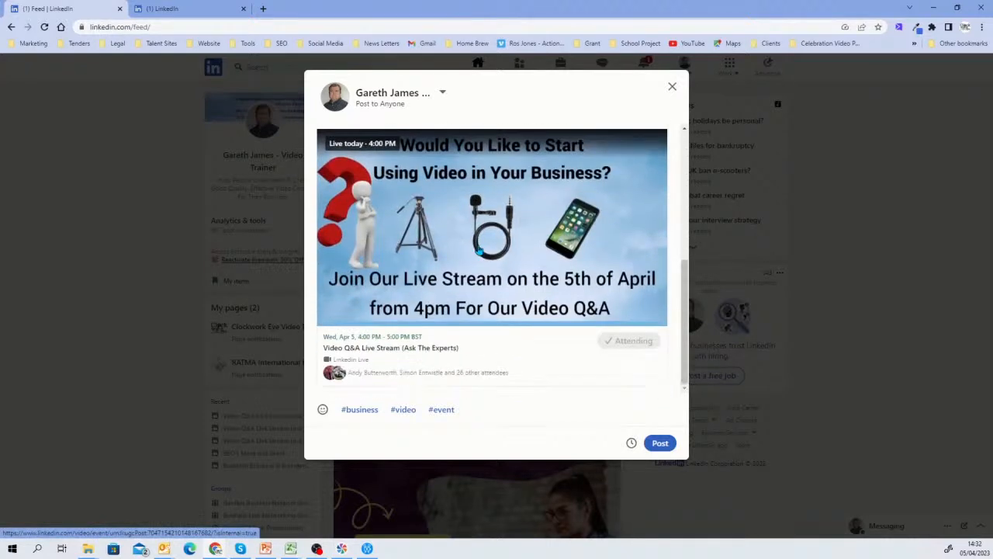
scroll(479, 250, "up", 6)
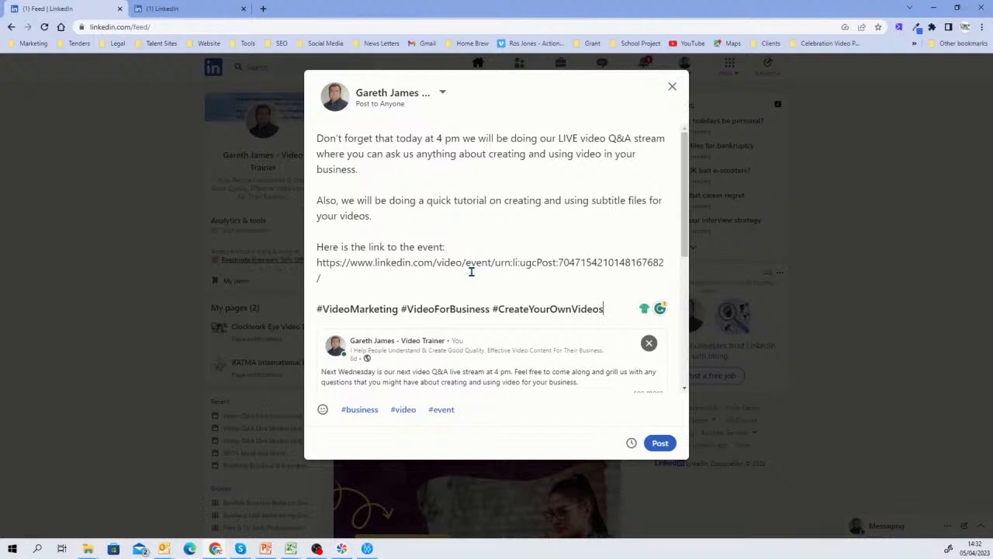
scroll(474, 282, "down", 5)
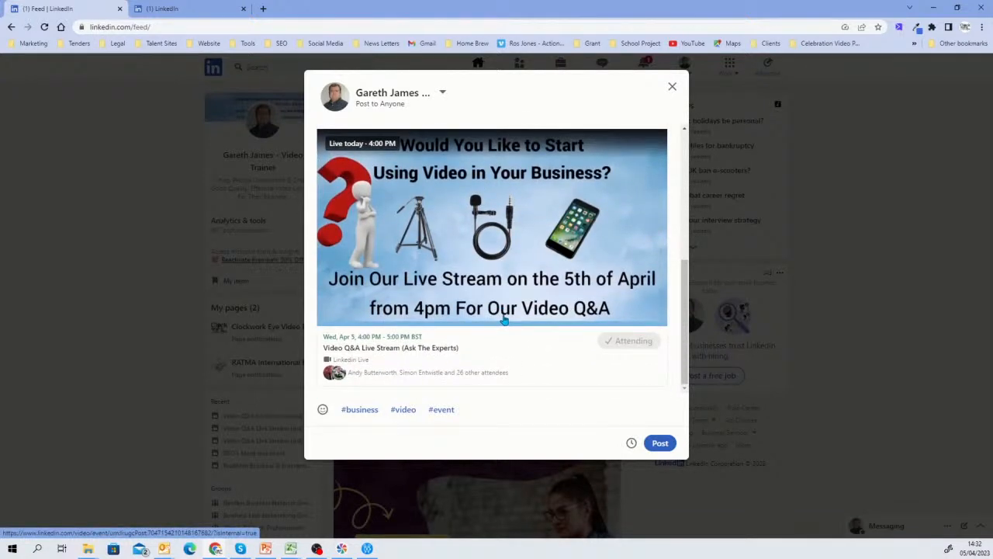
scroll(503, 320, "up", 5)
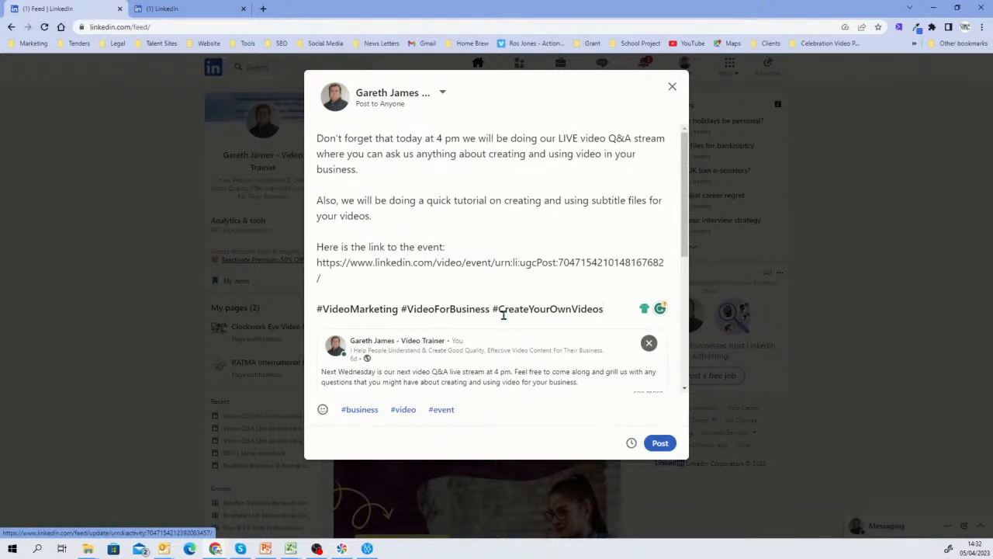
triple_click(318, 273)
key("super+c")
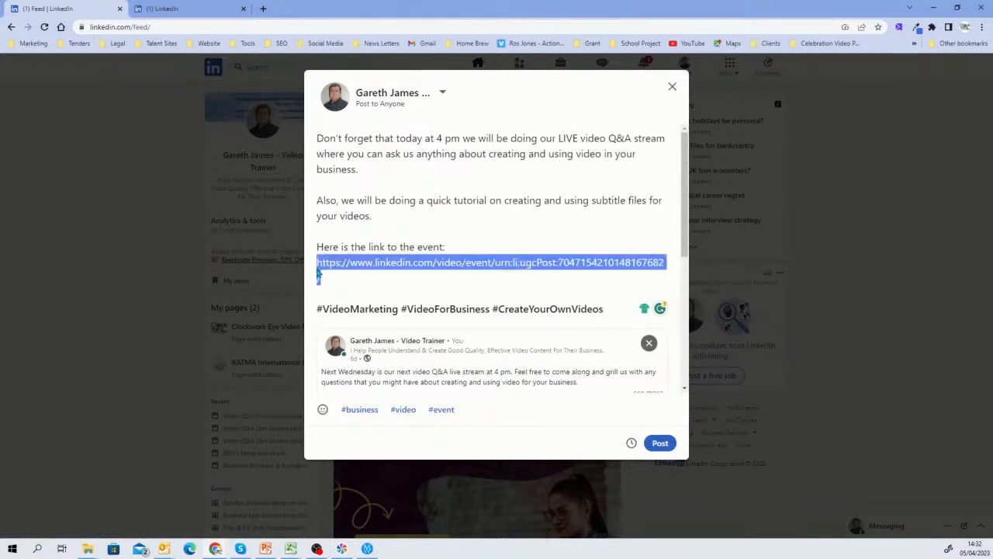
key("BackSpace")
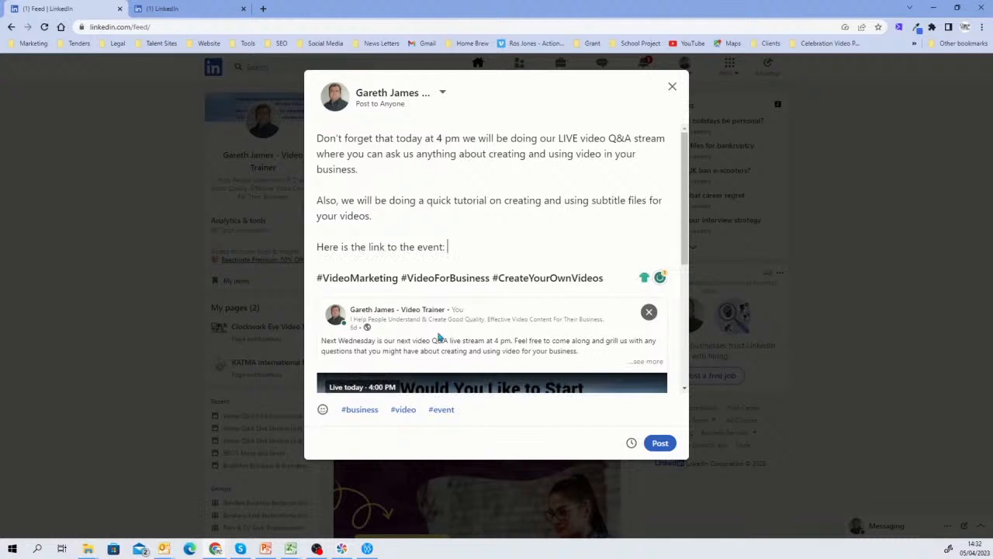
scroll(437, 338, "down", 2)
left_click(647, 206)
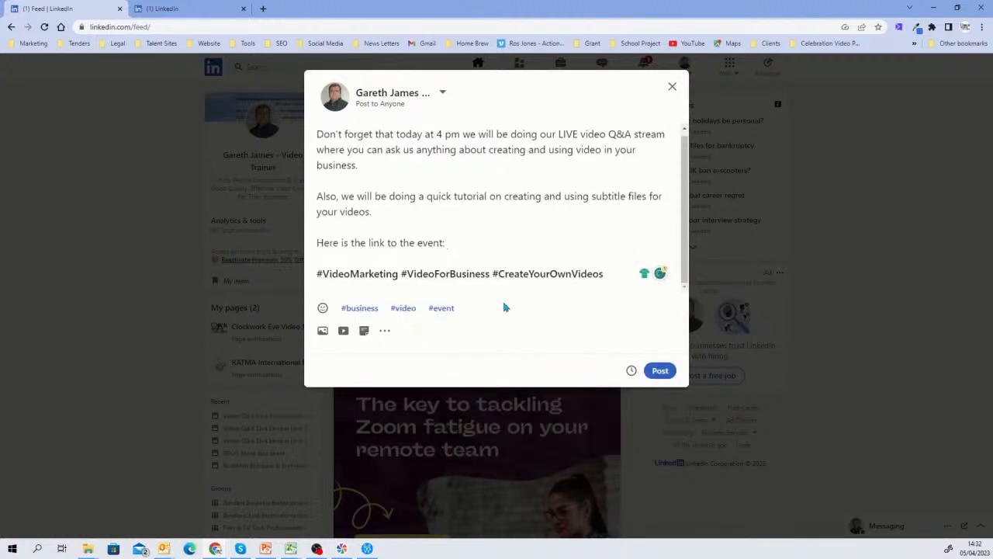
- Attach the video "Video Q&A Live stream - ask the experts - how to create and use subtitle files" to the post
left_click(343, 331)
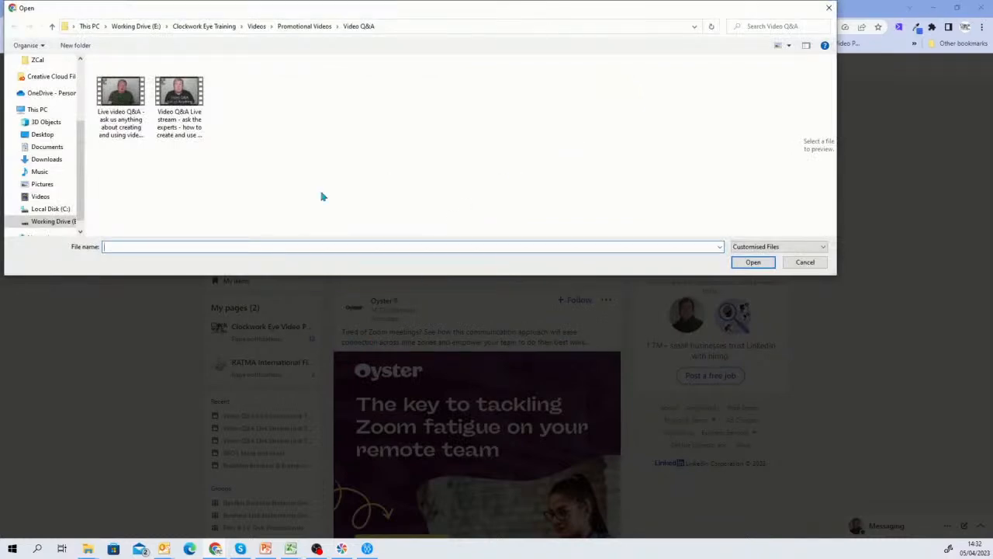
left_click(197, 117)
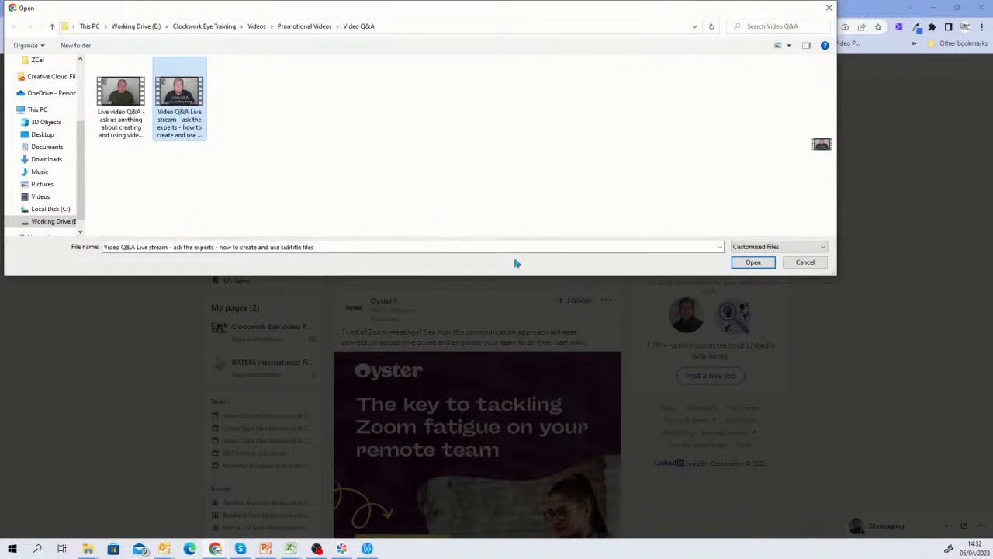
left_click(752, 261)
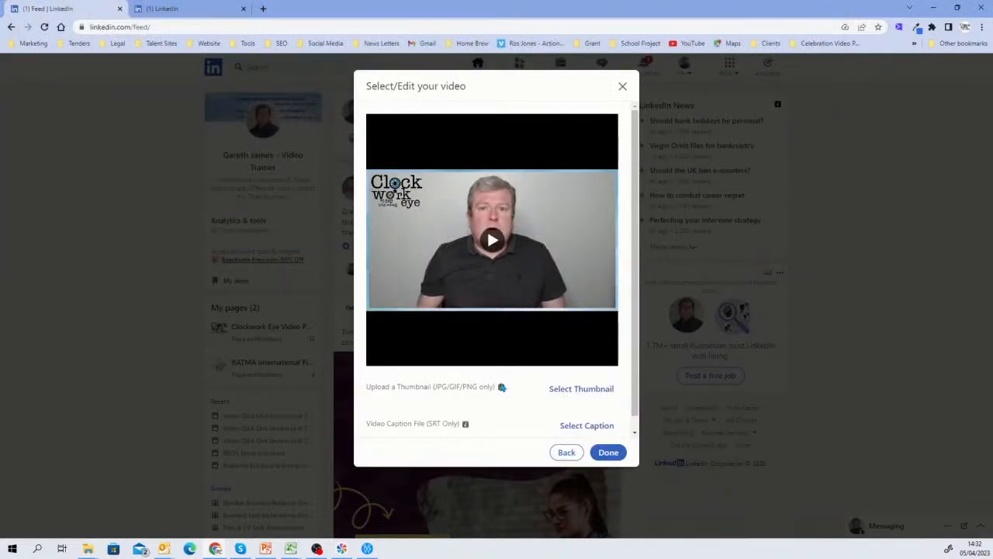
- Add the matching SRT caption file ending in "subtitle files.en_GB" to the video and finish the video settings
scroll(510, 409, "down", 1)
left_click(581, 410)
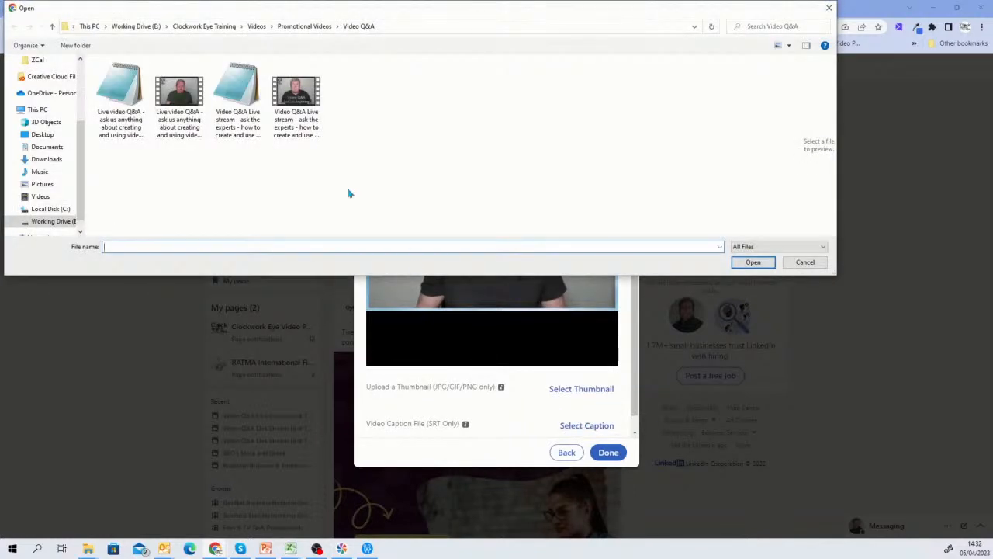
left_click(236, 105)
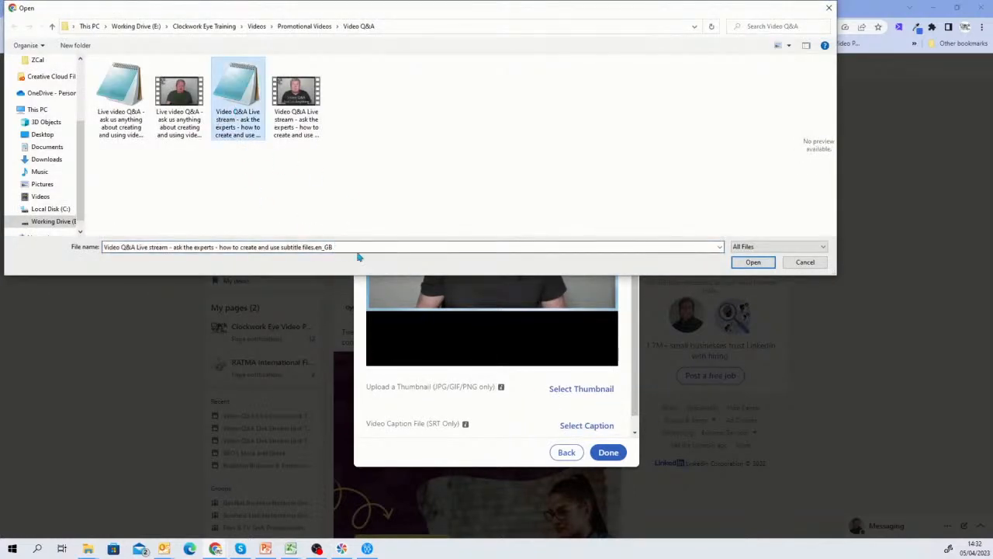
left_click(753, 263)
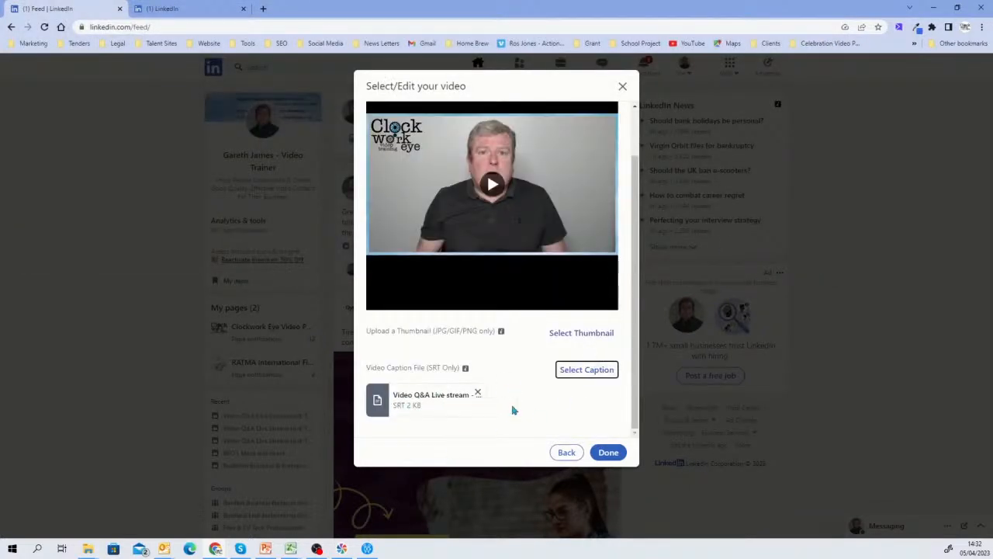
scroll(510, 409, "up", 1)
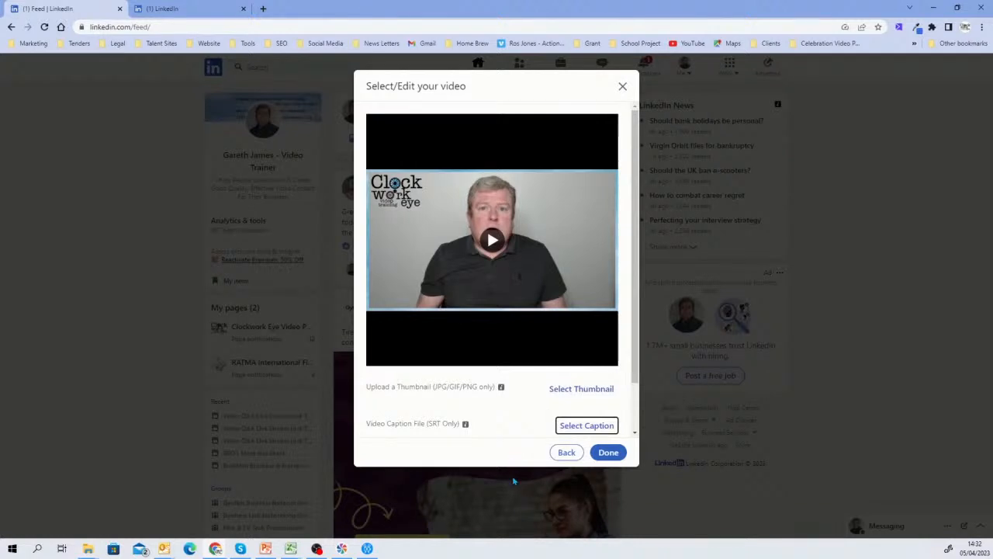
left_click(607, 457)
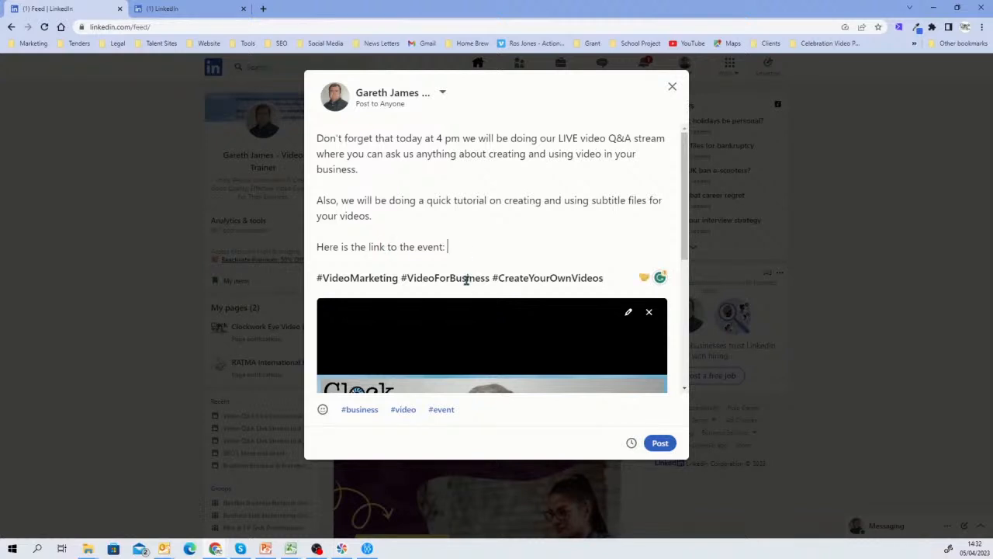
- Paste the event link back below "Here is the link to the event:" and select the whole post text
right_click(448, 254)
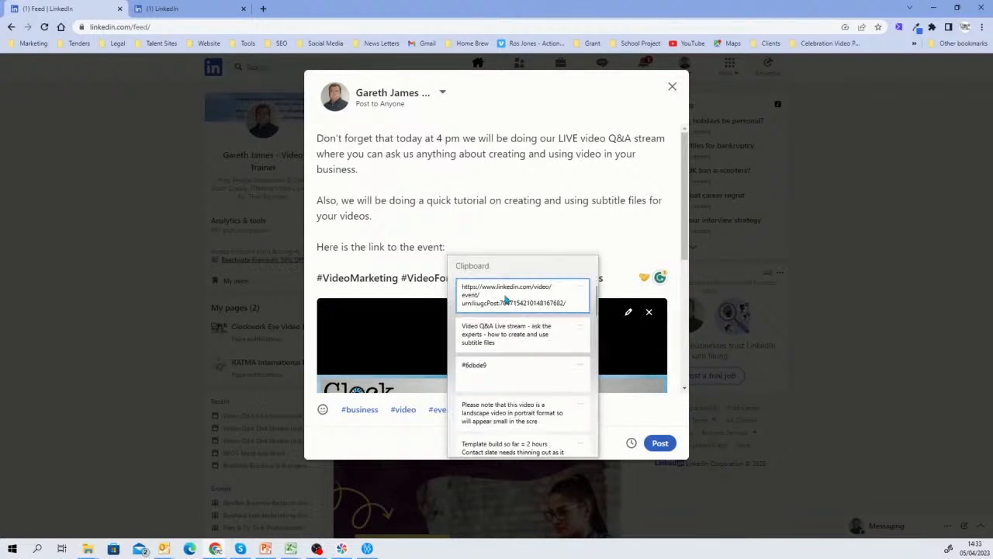
left_click(506, 299)
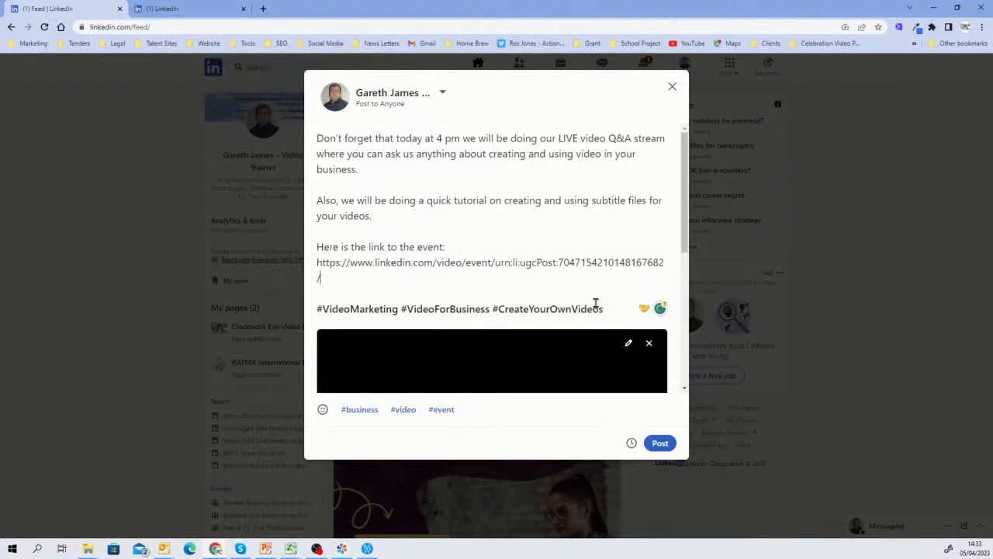
left_click_drag(611, 308, 318, 139)
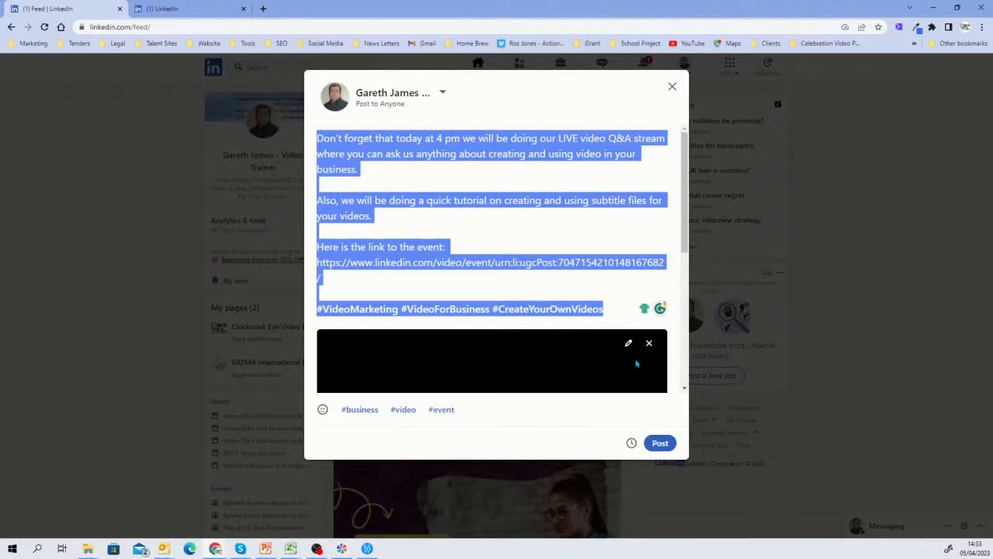
- Publish the LinkedIn post with its captioned video
scroll(556, 343, "down", 3)
scroll(558, 336, "up", 3)
left_click(664, 446)
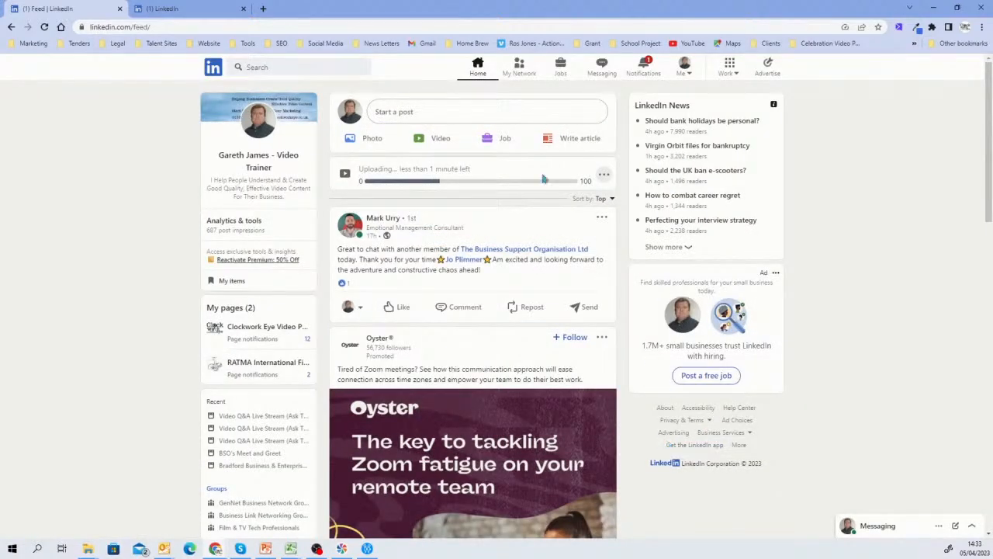
- Open facebook.com in the browser tab that holds the LinkedIn event page
left_click(222, 11)
left_click(256, 27)
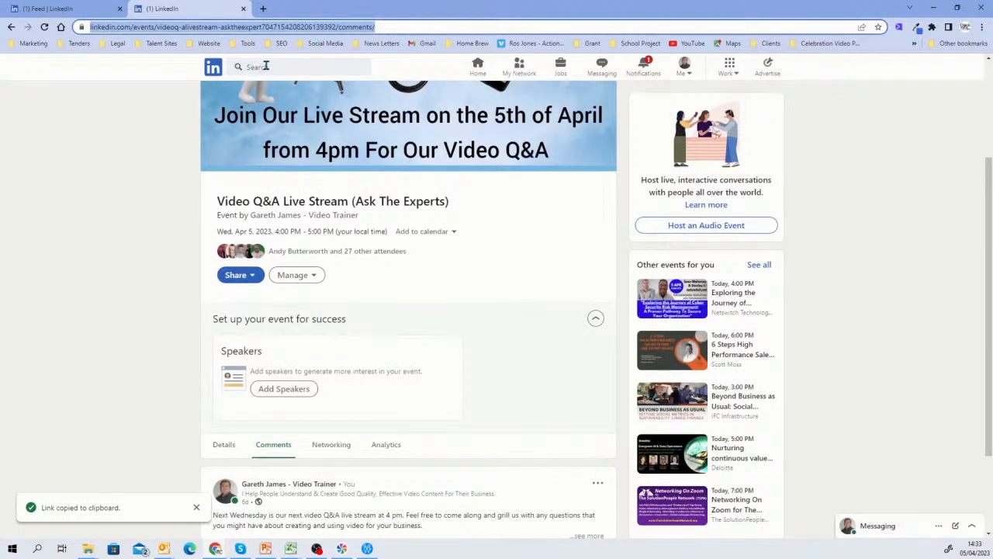
type("facebook.com")
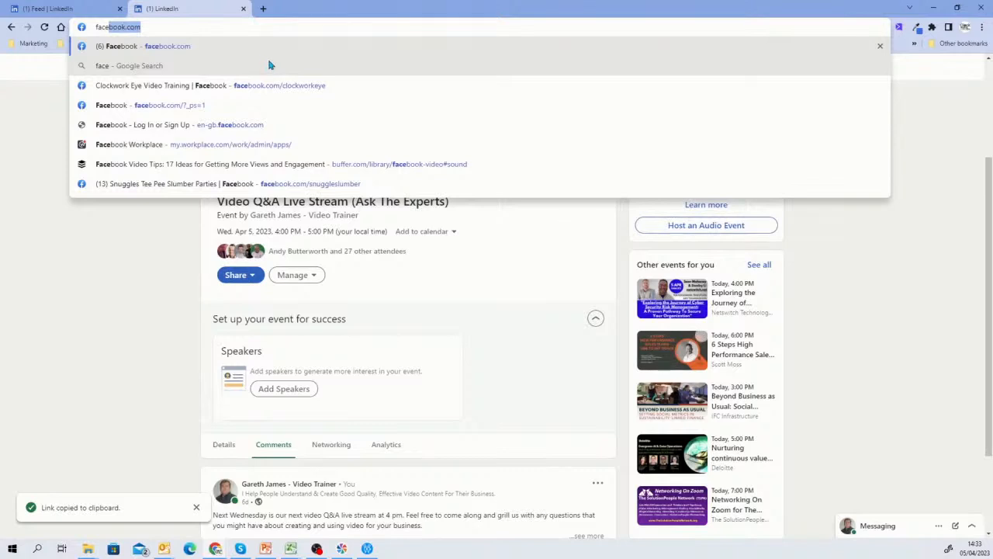
left_click(271, 48)
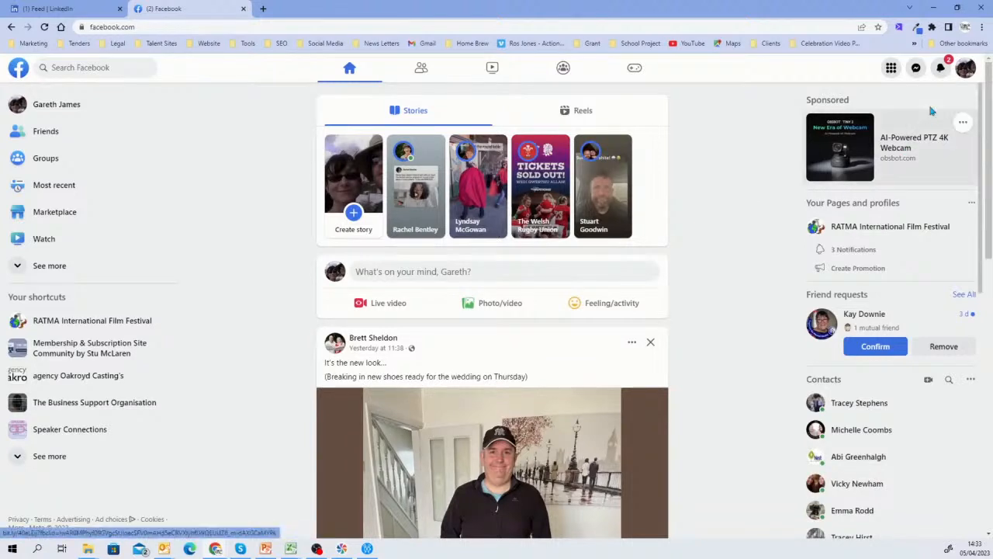
- Switch Facebook to the Clockwork Eye Video Training profile and open its page
left_click(963, 71)
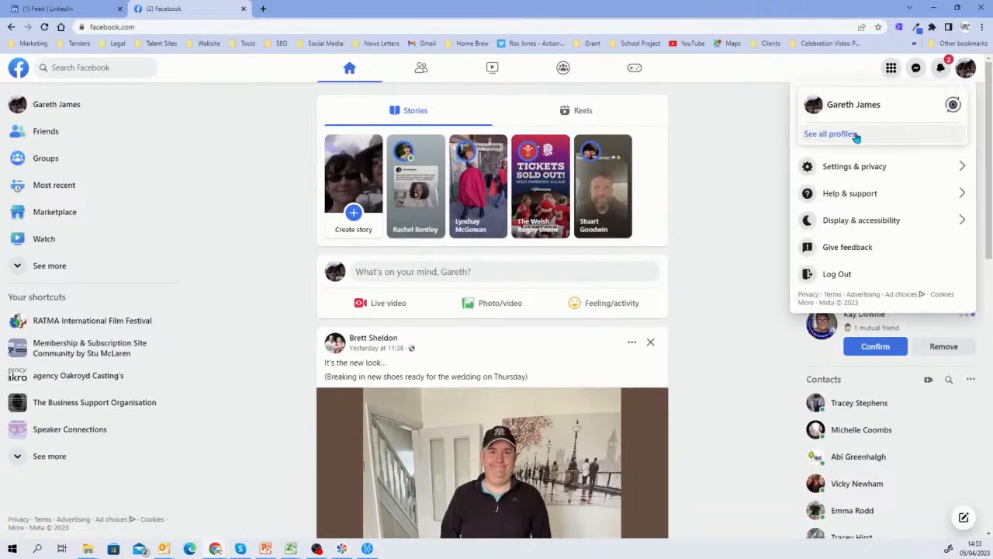
left_click(863, 133)
left_click(862, 157)
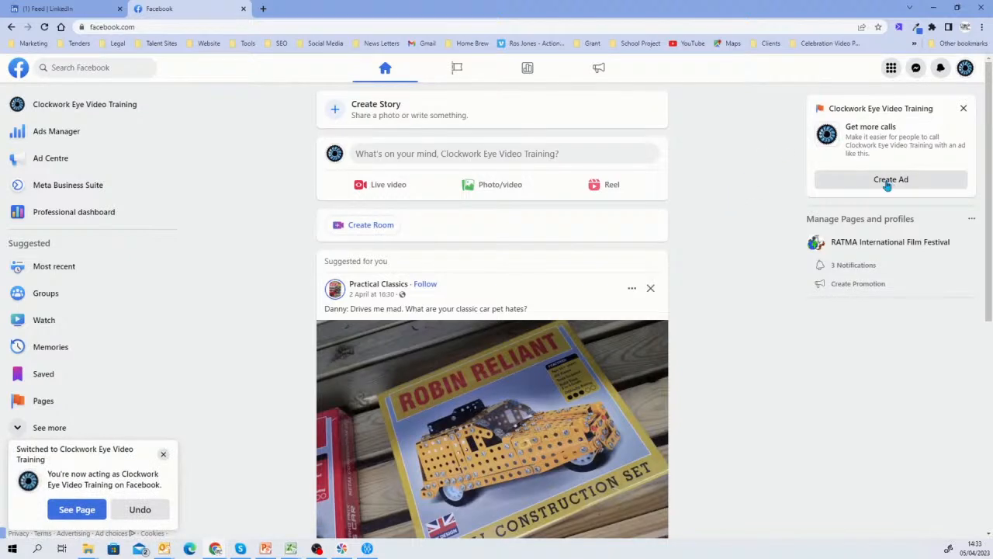
left_click(95, 104)
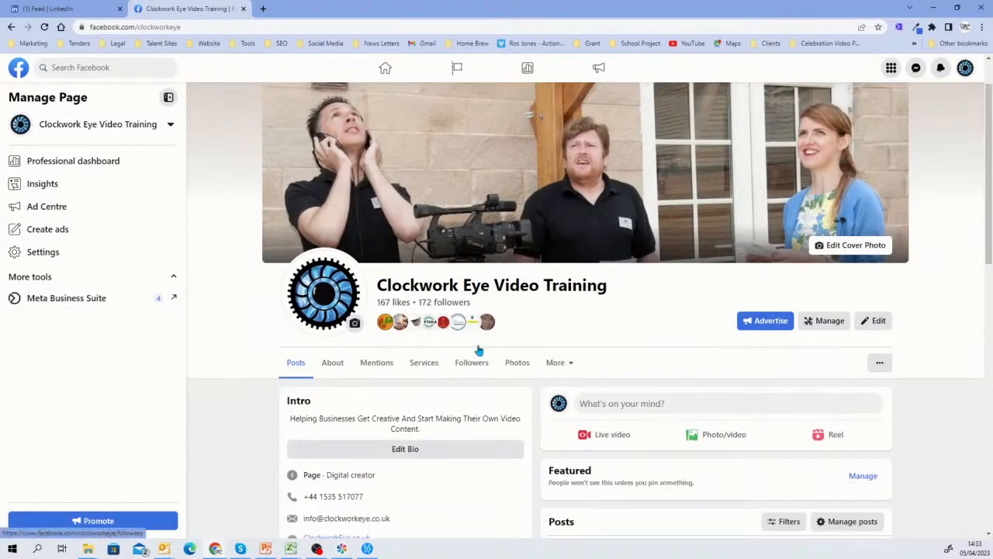
- Start a page post with the "how to create and use subtitle files" video, switching it back from a reel to a regular post
scroll(476, 347, "down", 3)
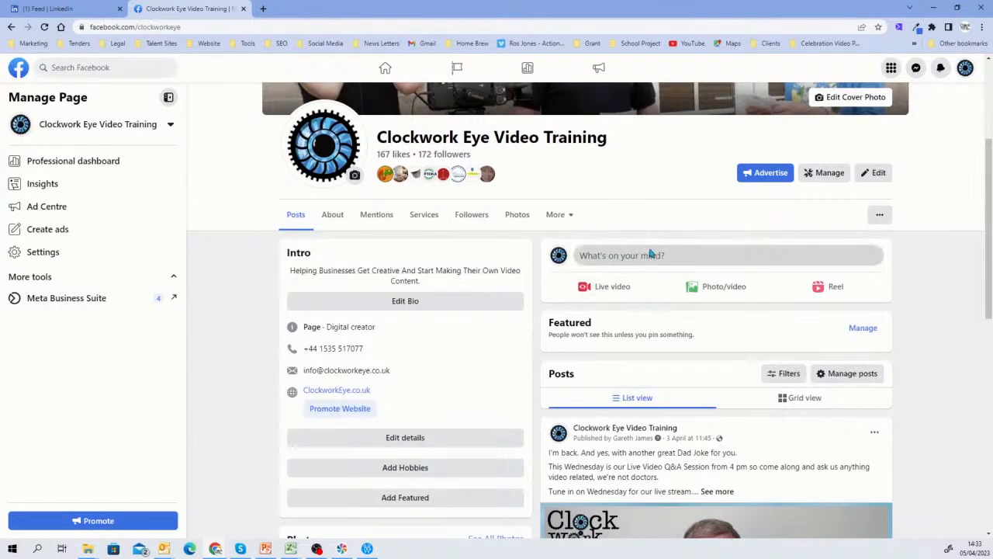
left_click(650, 256)
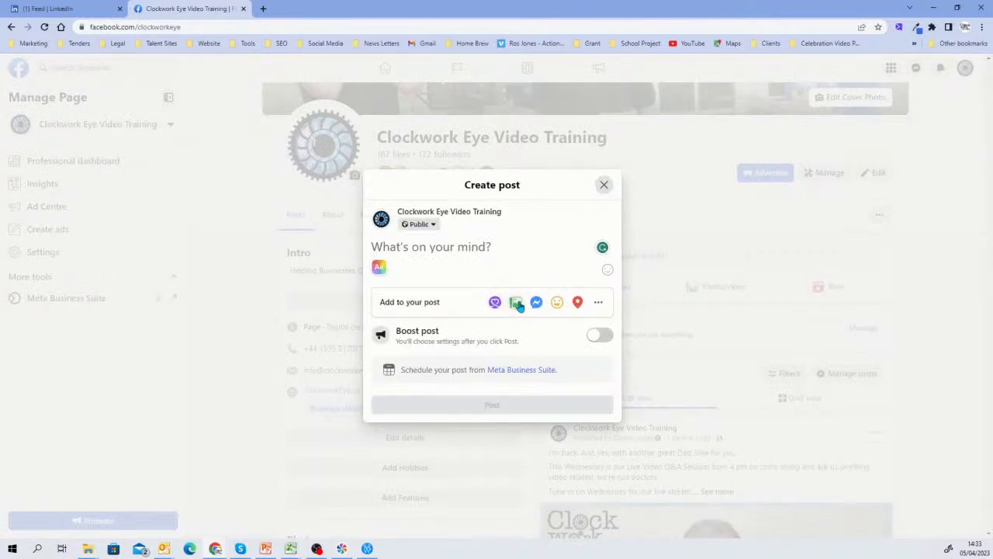
left_click(516, 303)
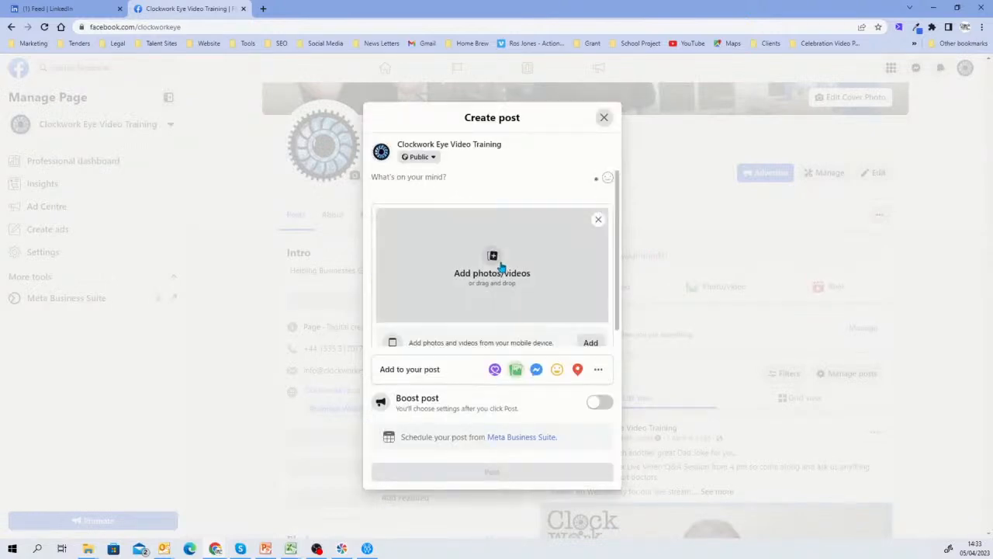
left_click(507, 298)
left_click(185, 110)
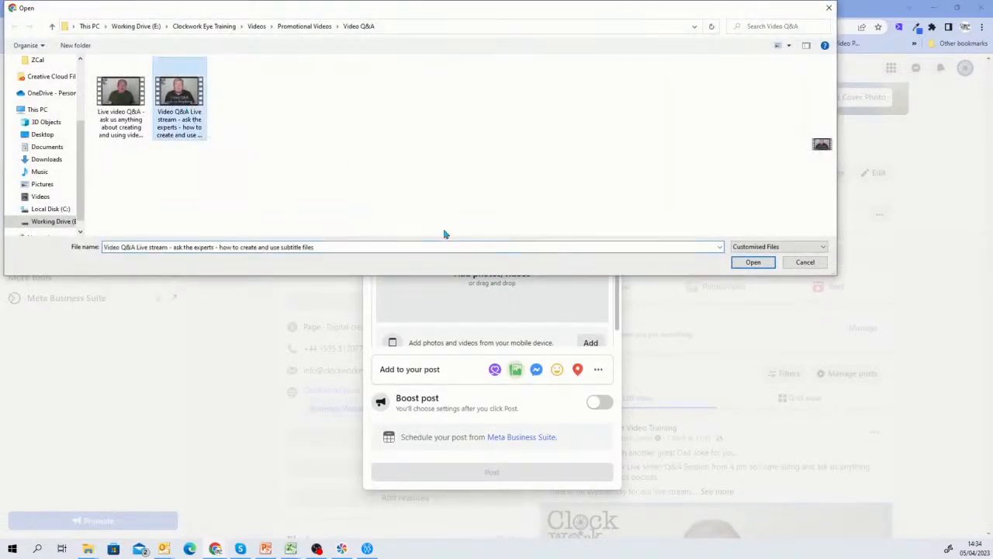
left_click(741, 263)
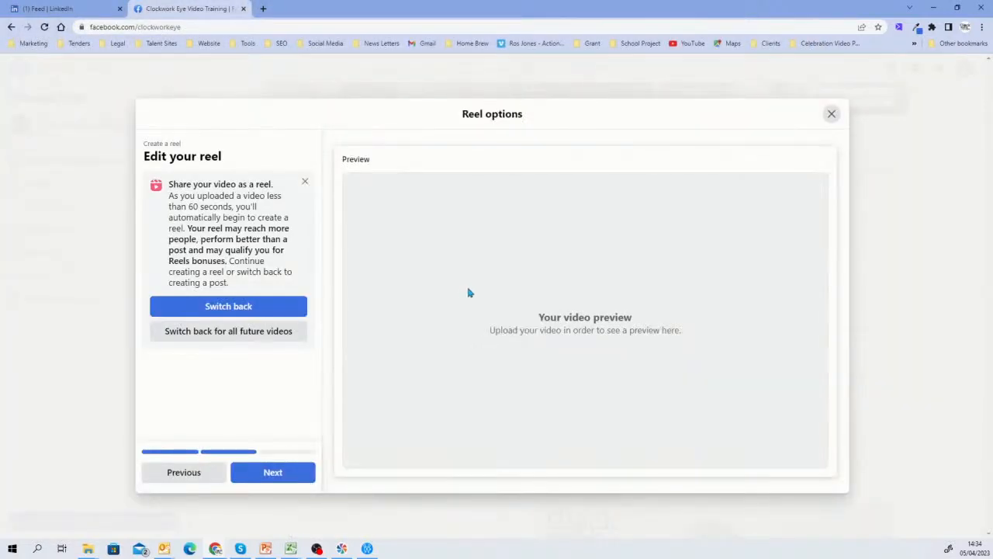
left_click(240, 307)
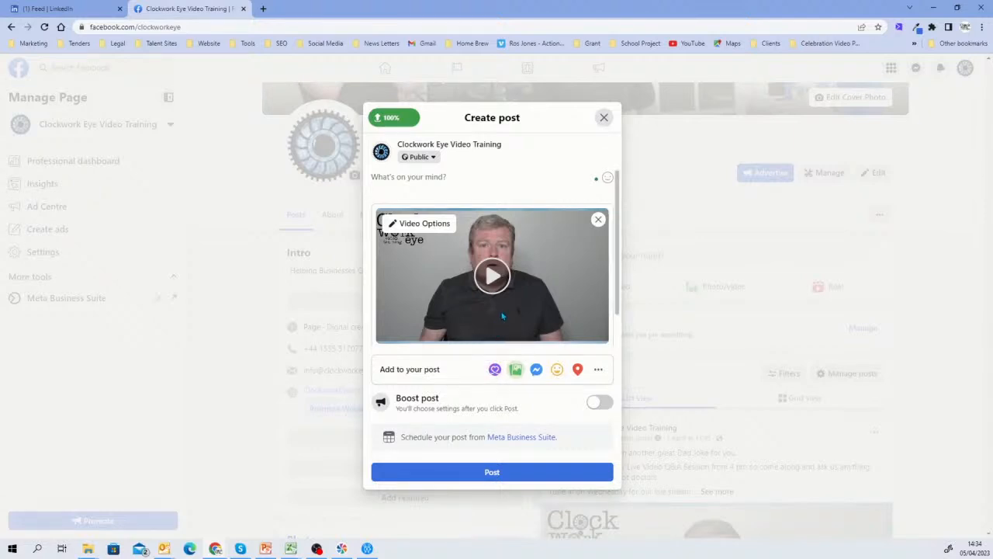
- Open the options of the post's video and set the video title to "Video Q&A"
left_click(425, 224)
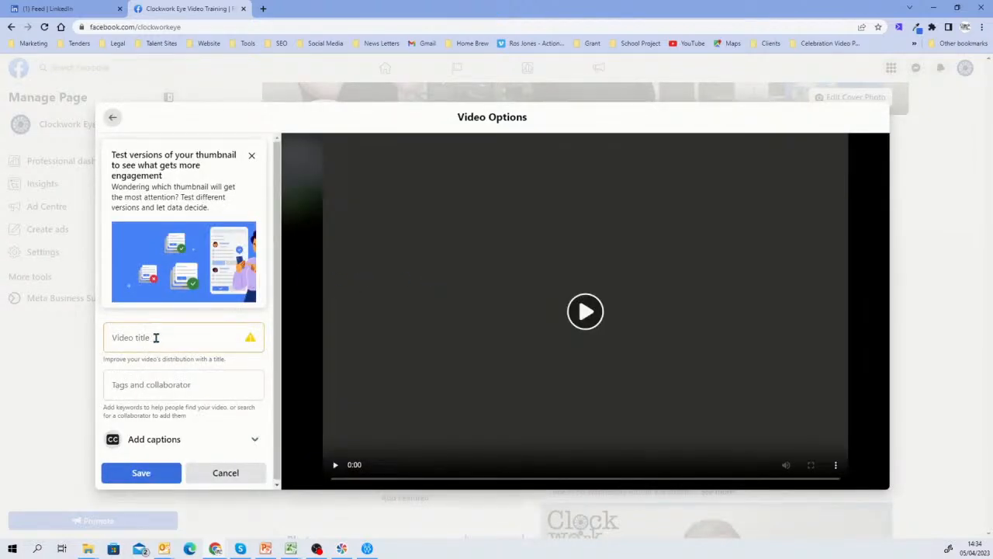
left_click(155, 337)
type("V")
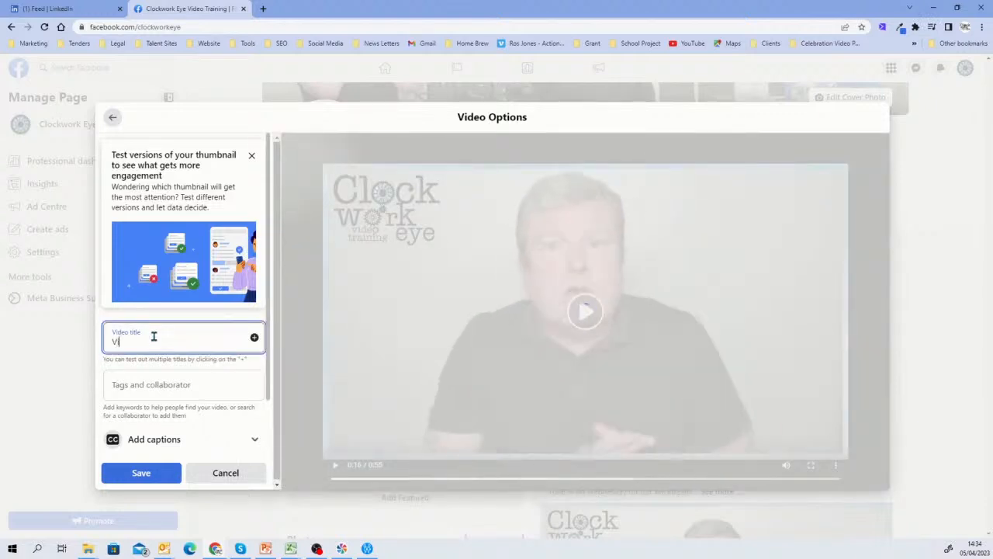
type("ideo Q&A")
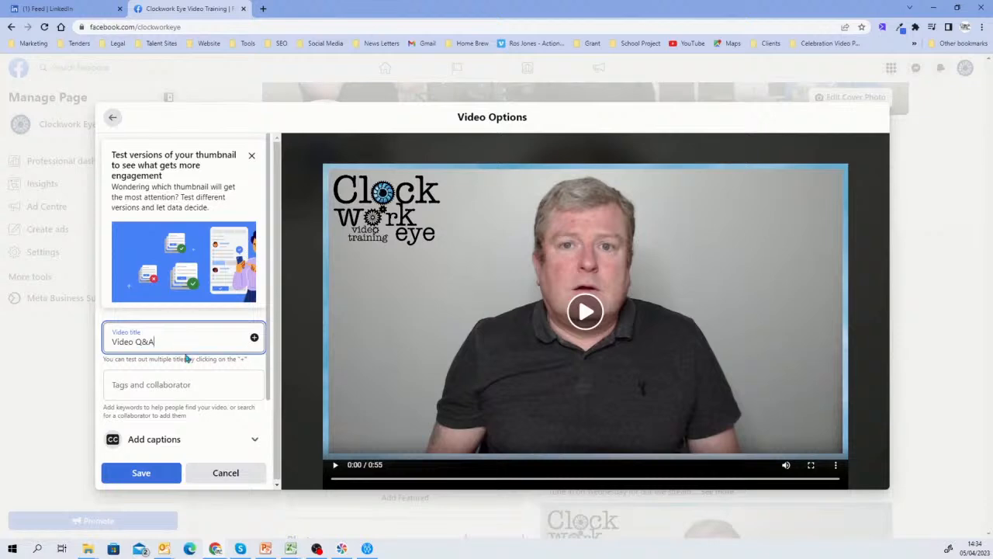
- Add the tags "video for business", "video marketing" and "create your own videos" to the video
left_click(177, 383)
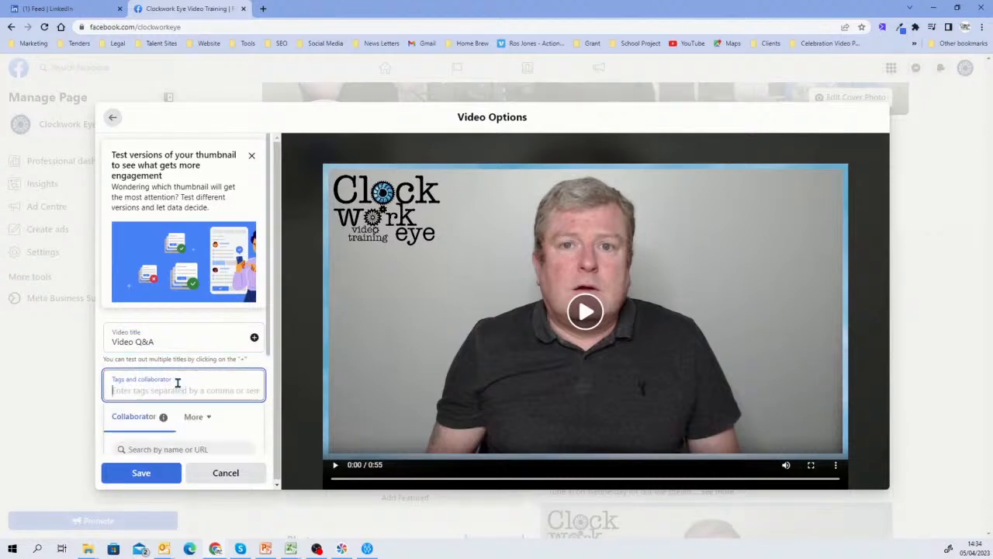
type("video for business")
key("Return")
type("video marketing")
key("Return")
type("create your own videos")
key("Return")
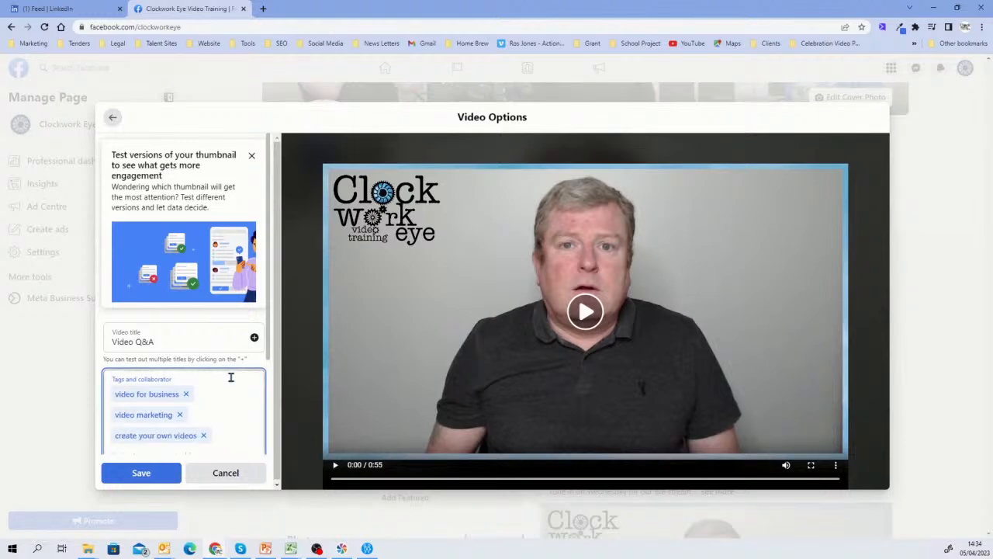
- Upload the "how to create and use subtitle files.en_GB" SRT file as the video's captions and save the video options
scroll(229, 378, "down", 2)
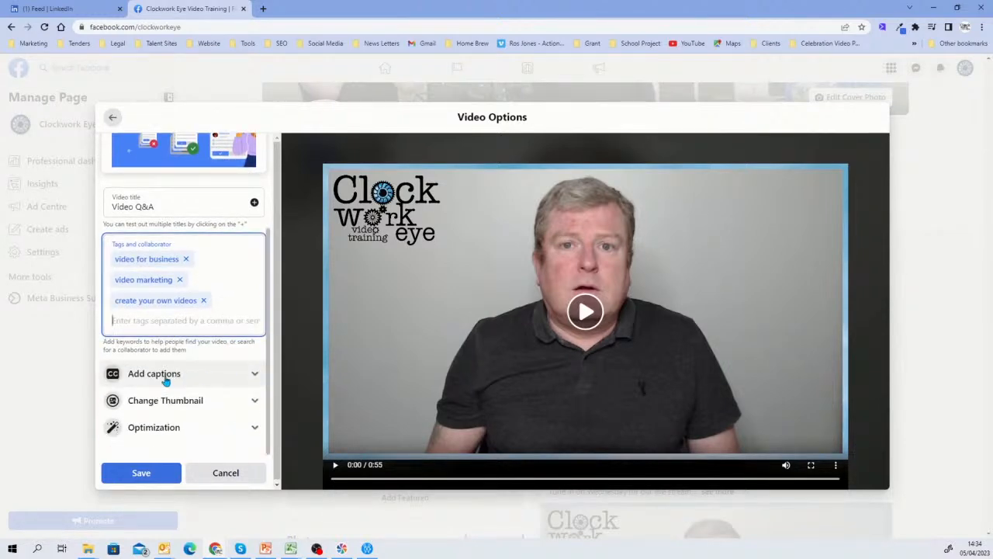
left_click(174, 376)
scroll(173, 394, "down", 3)
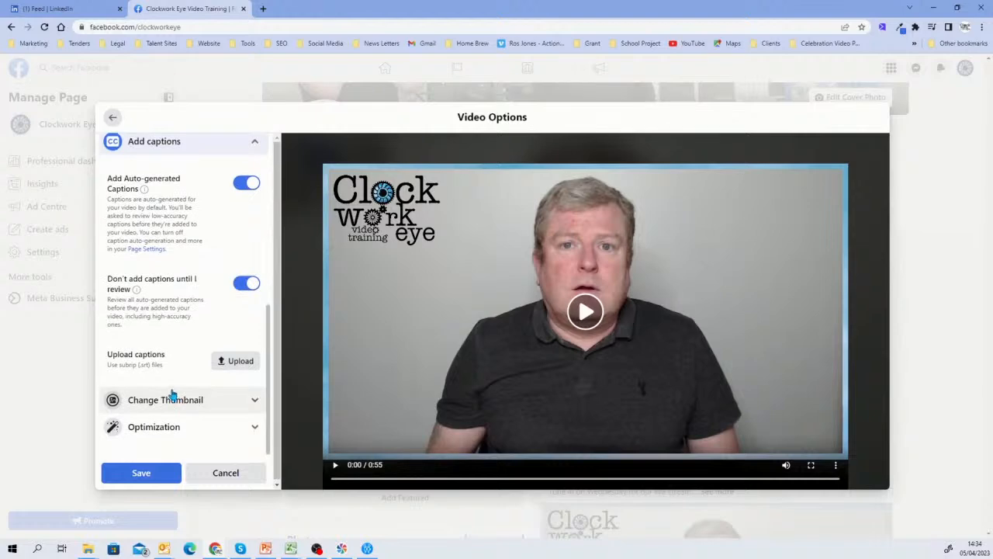
left_click(231, 361)
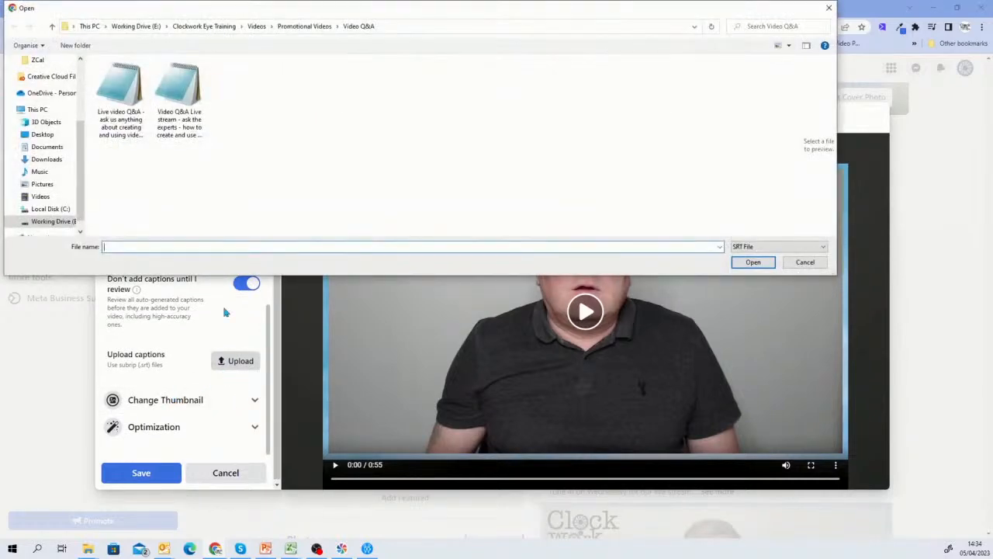
left_click(179, 101)
left_click(312, 249)
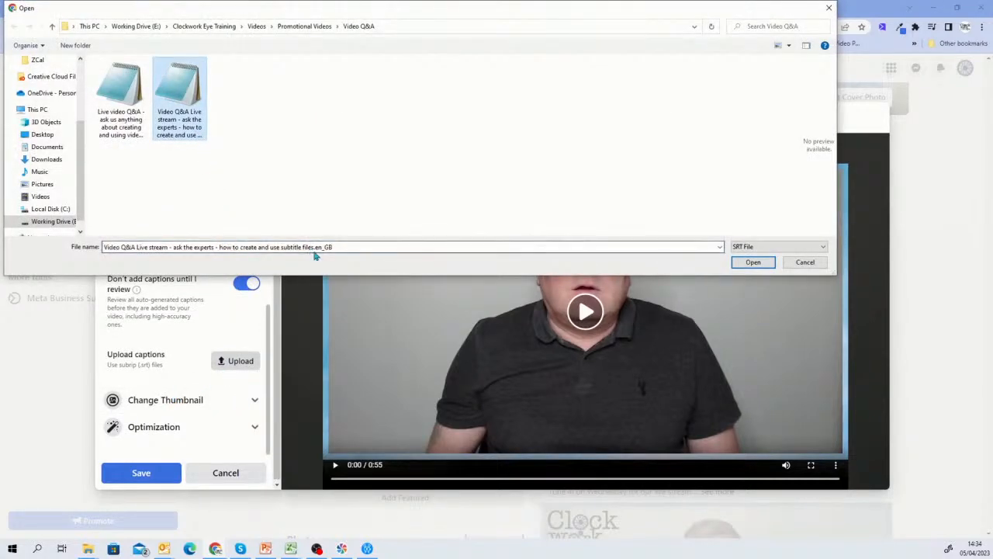
left_click(754, 263)
left_click(332, 344)
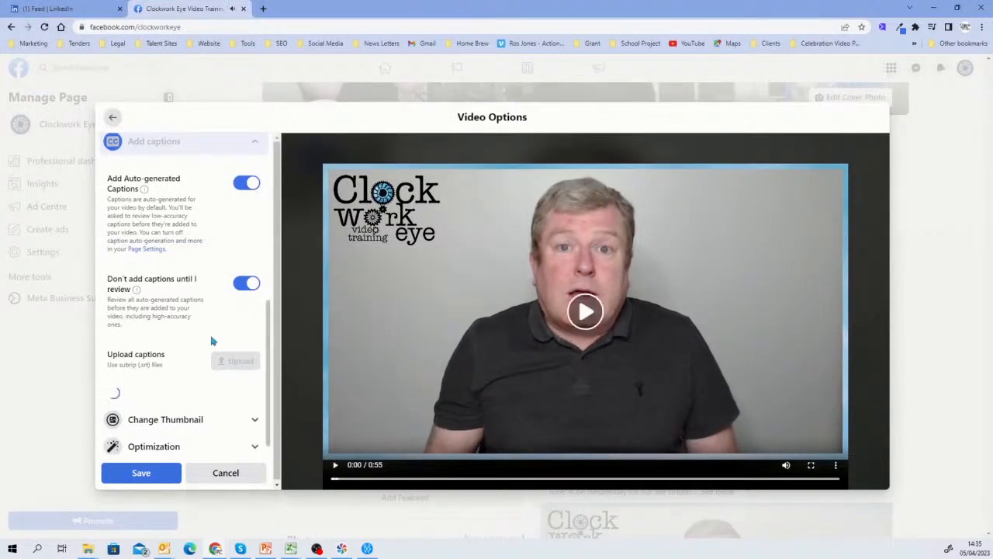
scroll(171, 341, "down", 1)
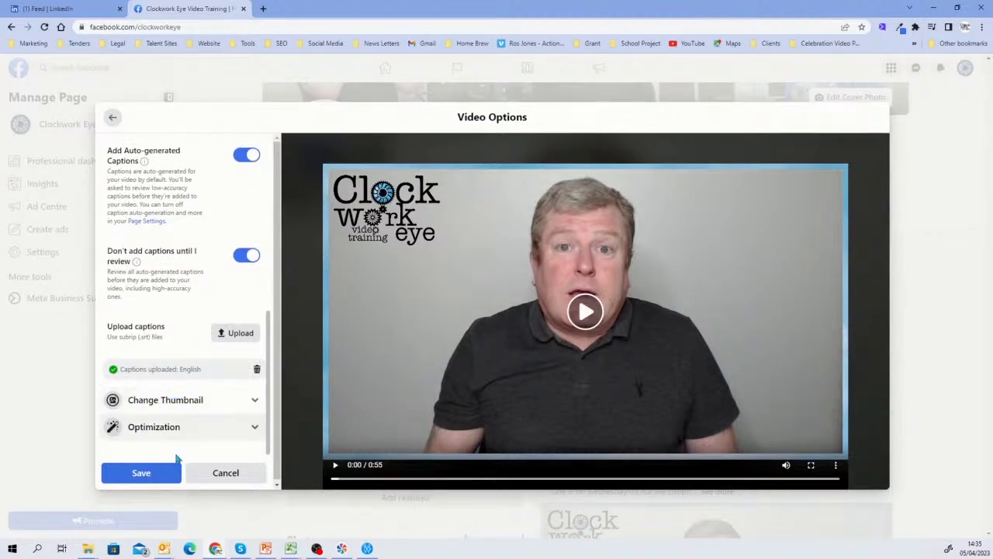
left_click(156, 476)
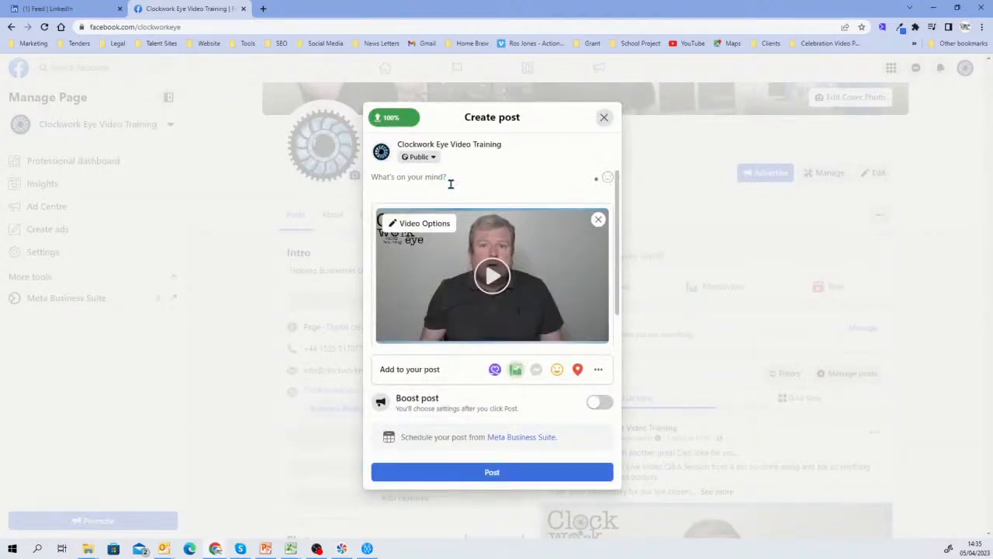
- Paste the copied "Don't forget that today at 4 pm" text into the post and remove the surplus blank lines between its paragraphs
key("super+v")
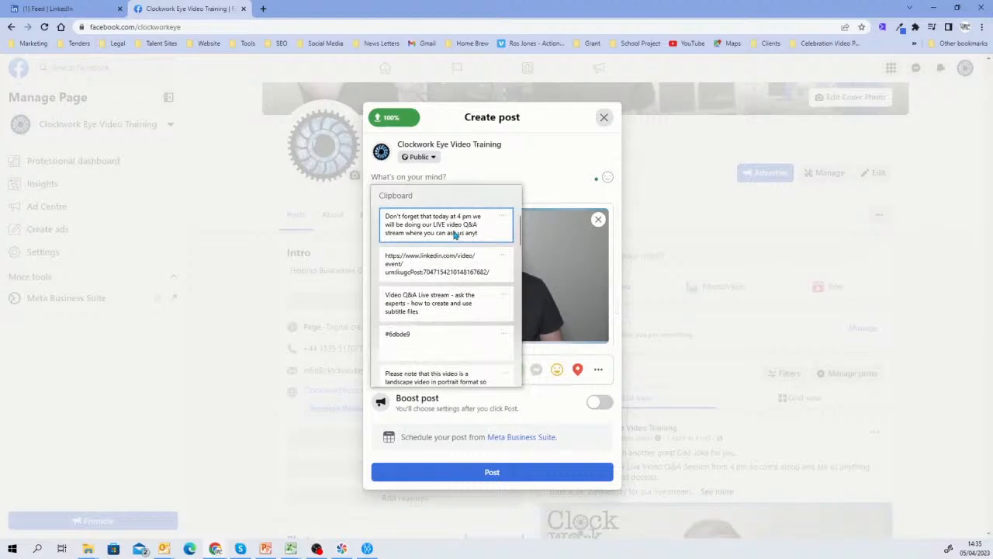
left_click(447, 227)
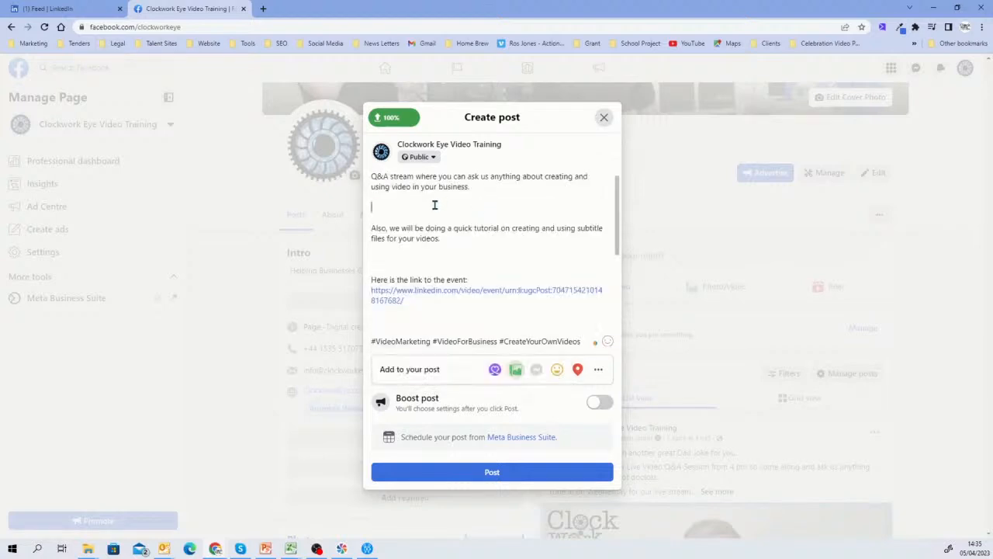
key("Delete")
key("Delete")
left_click(434, 231)
key("Delete")
key("Delete")
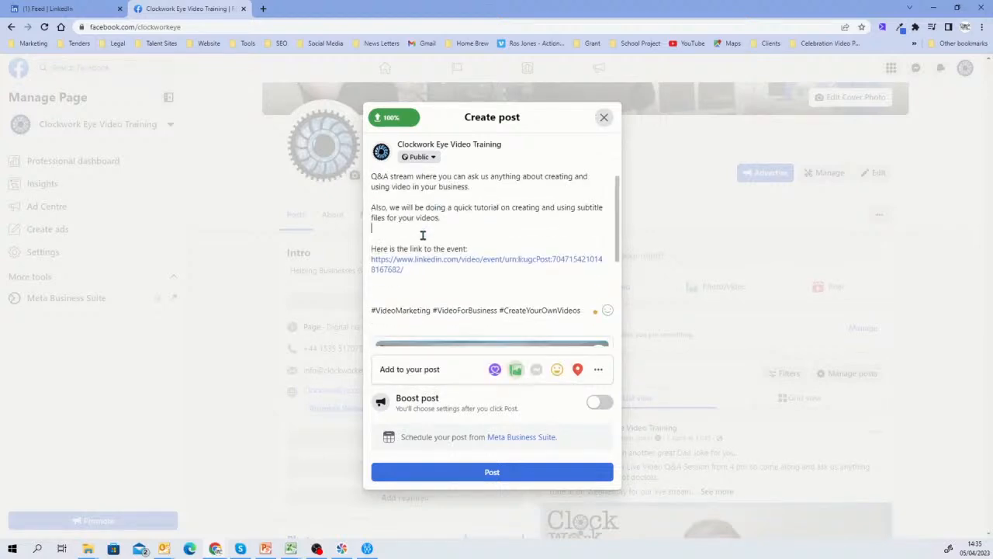
key("Delete")
key("Delete")
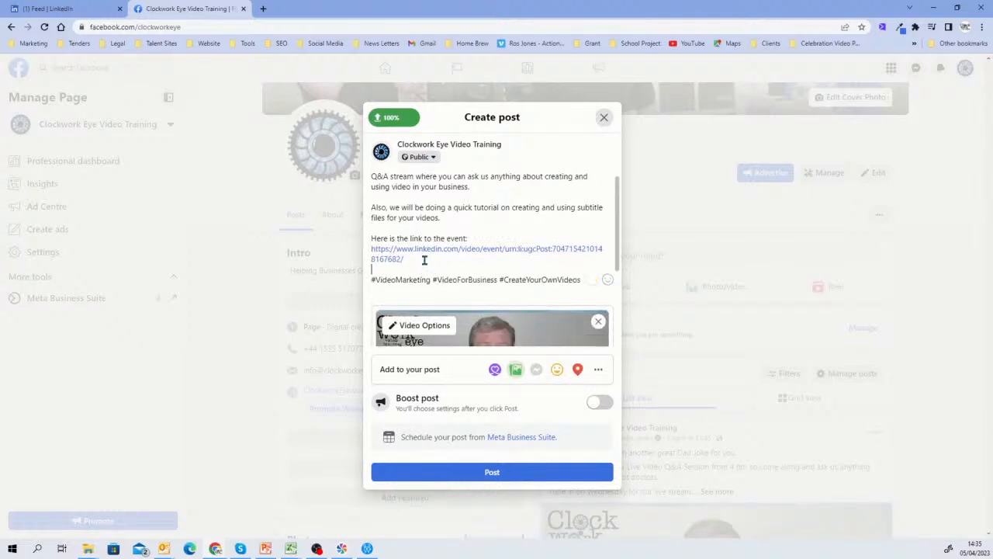
- Delete the LinkedIn event link and its introductory line from the post text, and publish the post with a Send Message button
left_click_drag(422, 261, 365, 237)
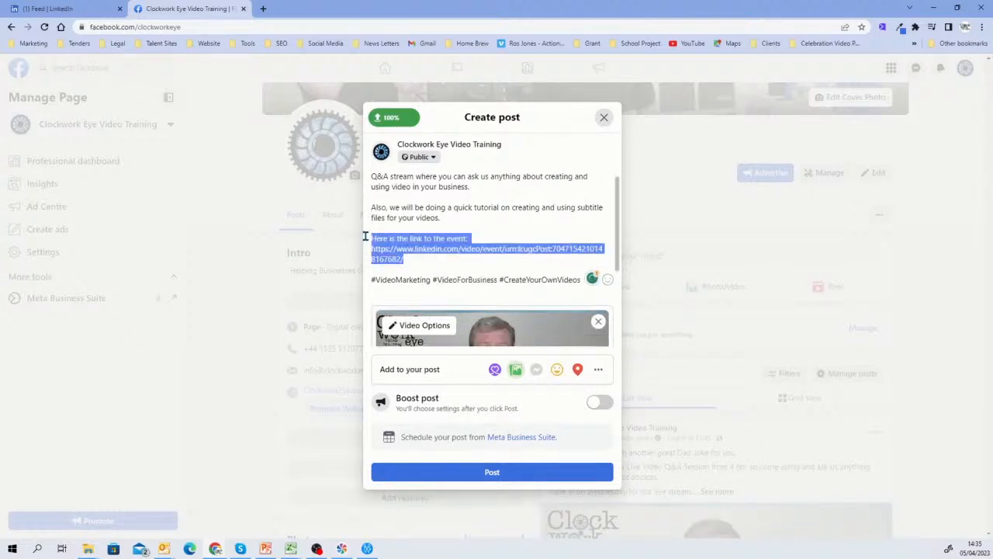
key("Delete")
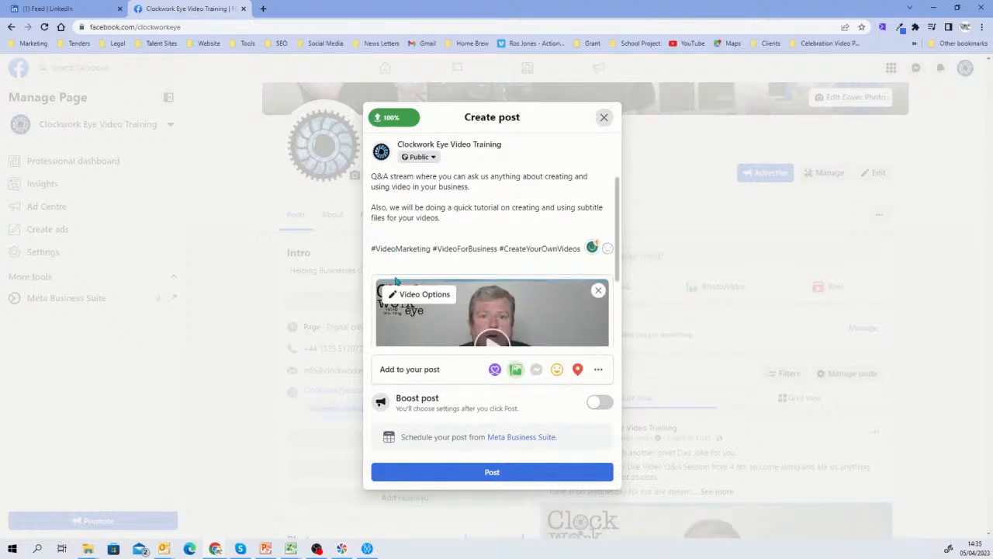
key("Delete")
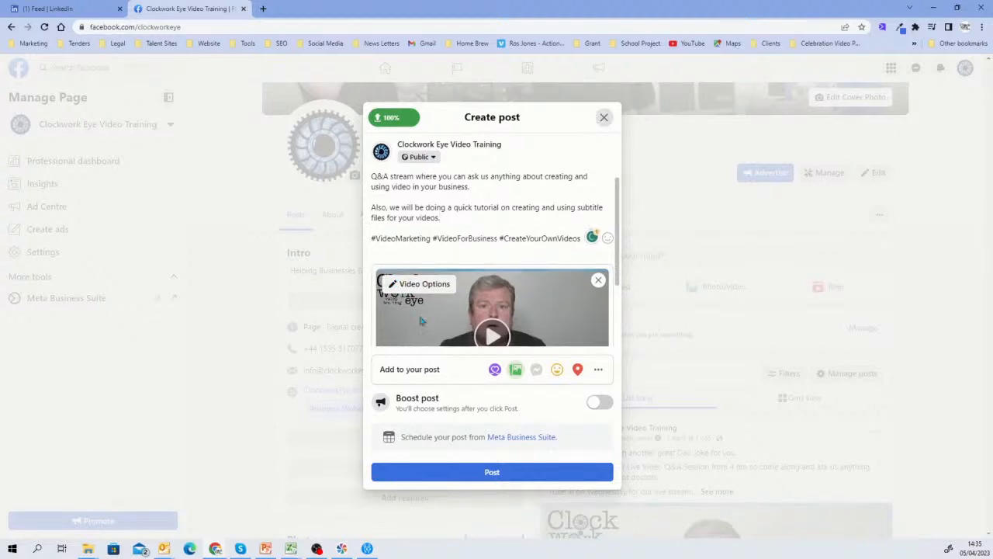
left_click(491, 473)
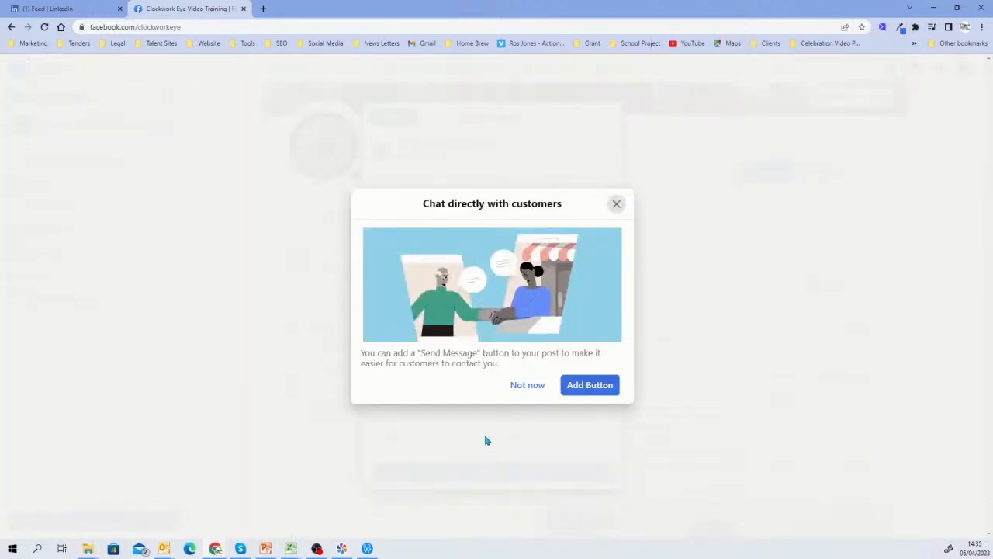
left_click(599, 392)
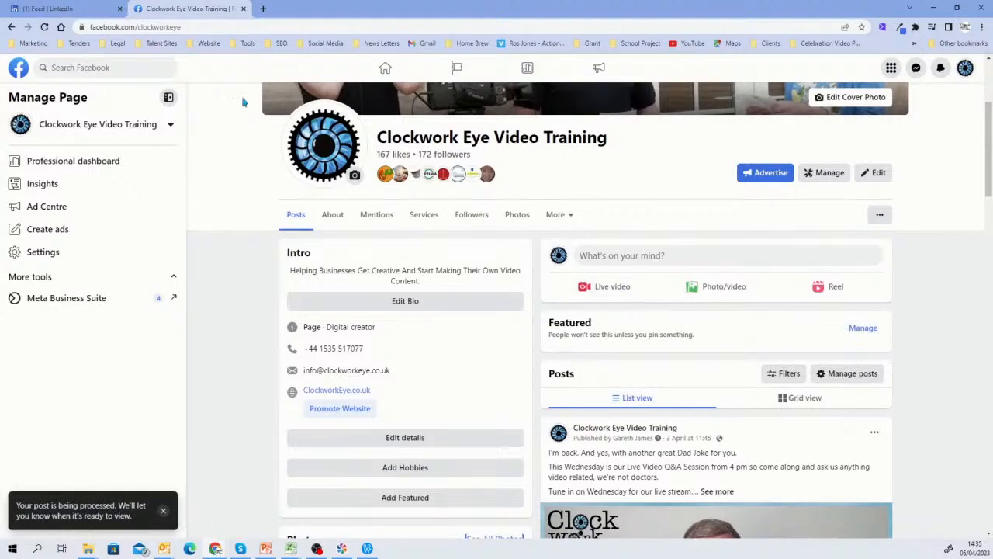
- Return to the LinkedIn feed and check the captions on the published video, adjusting its playback and sound
left_click(66, 9)
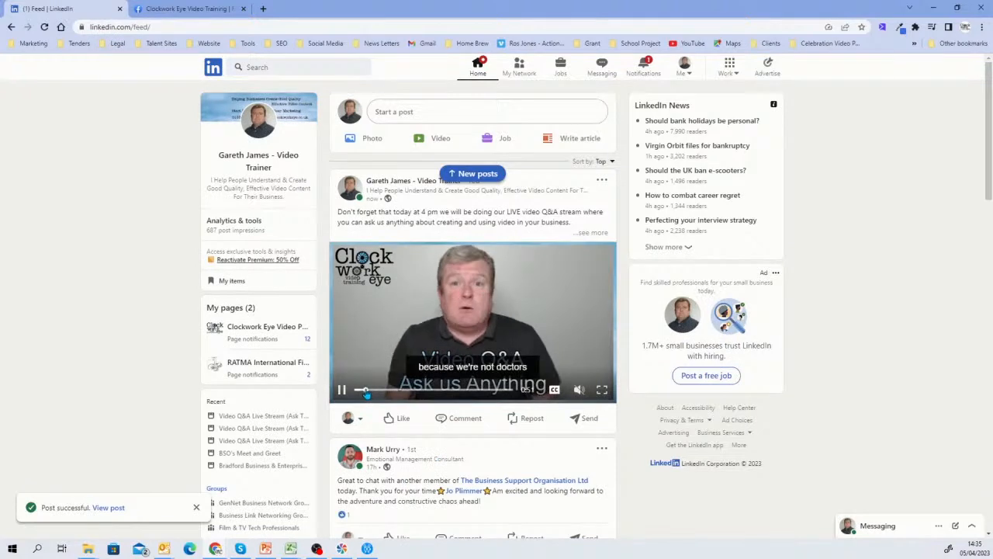
left_click(342, 390)
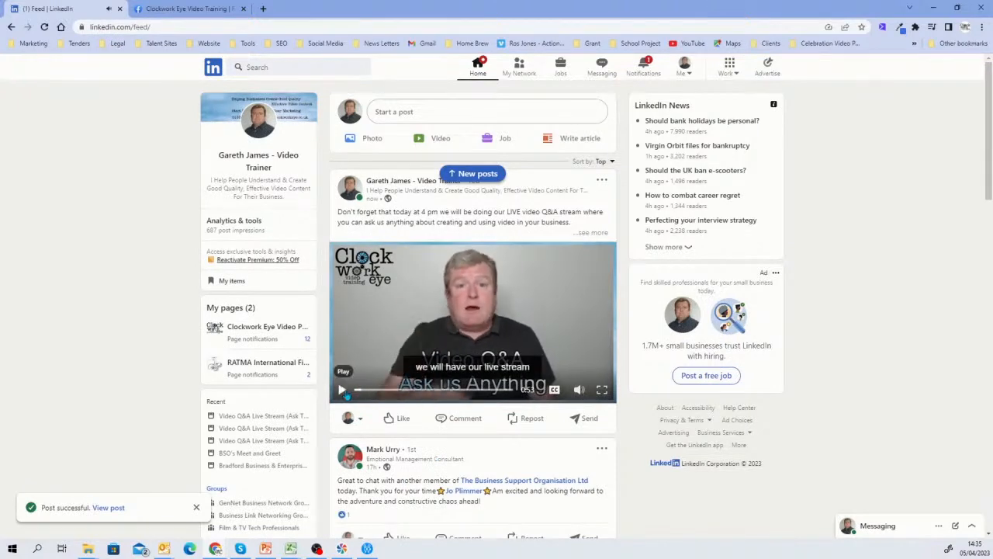
left_click(581, 390)
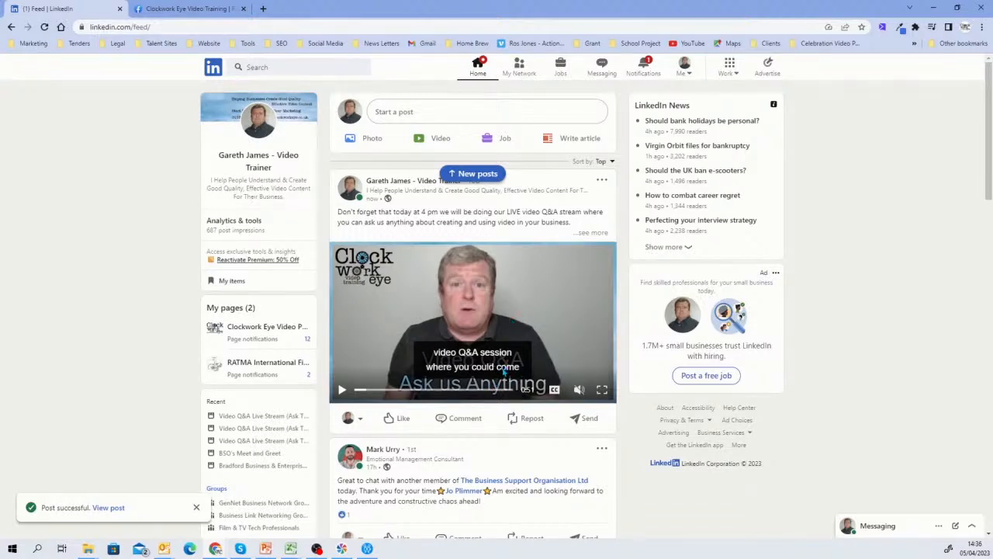
- Go back to the Facebook page and open the published "Video Q&A" video from its latest videos
left_click(193, 12)
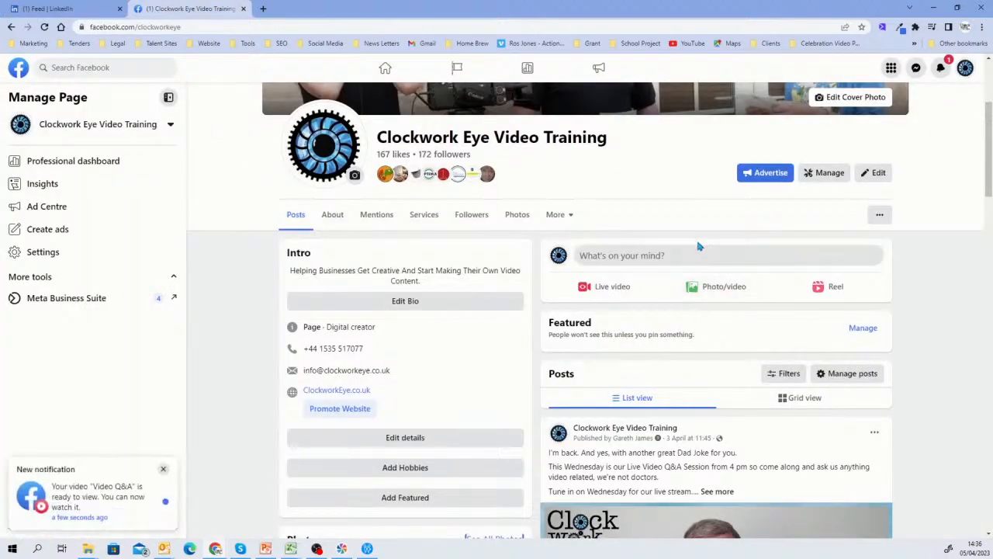
left_click(116, 500)
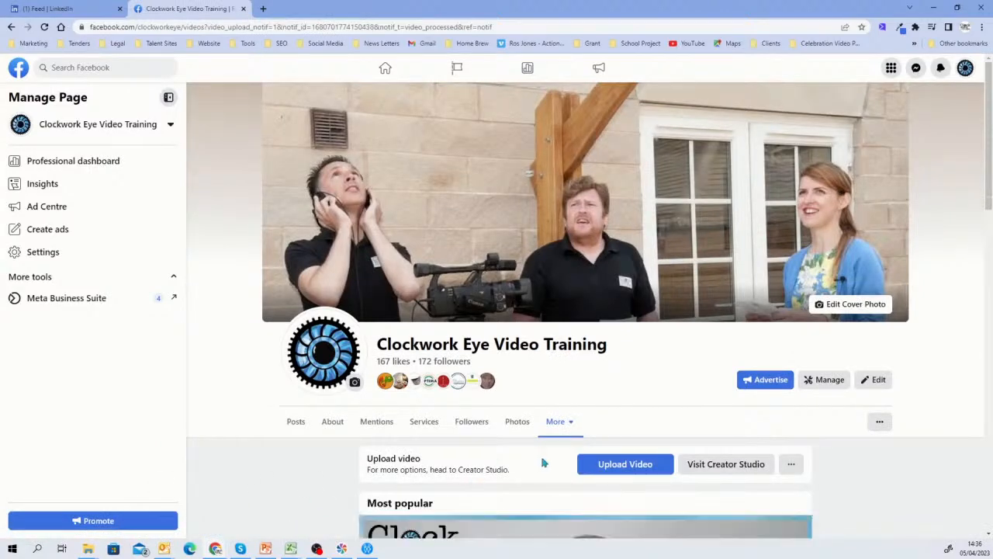
scroll(559, 462, "down", 2)
scroll(572, 460, "down", 6)
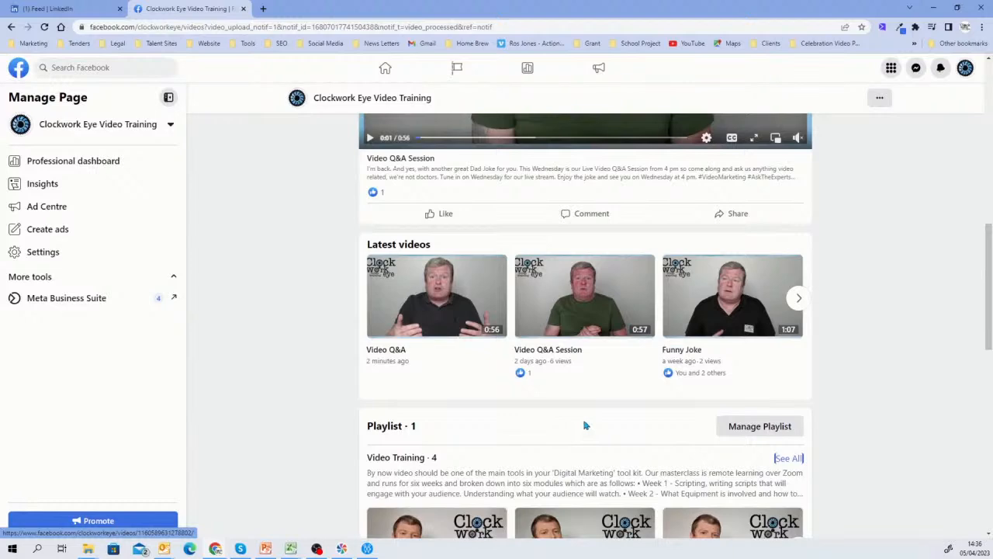
scroll(586, 425, "down", 6)
scroll(580, 426, "up", 6)
scroll(578, 425, "down", 1)
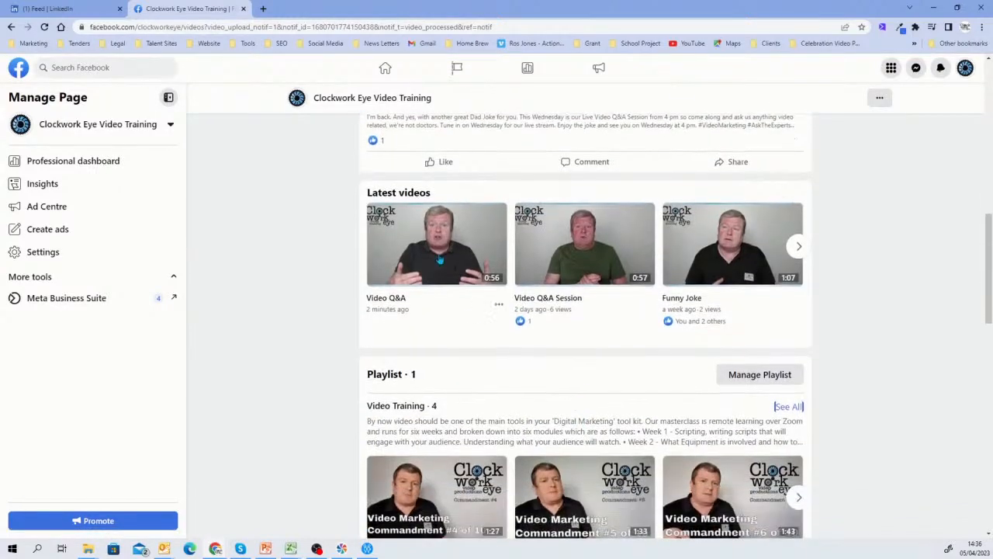
left_click(466, 256)
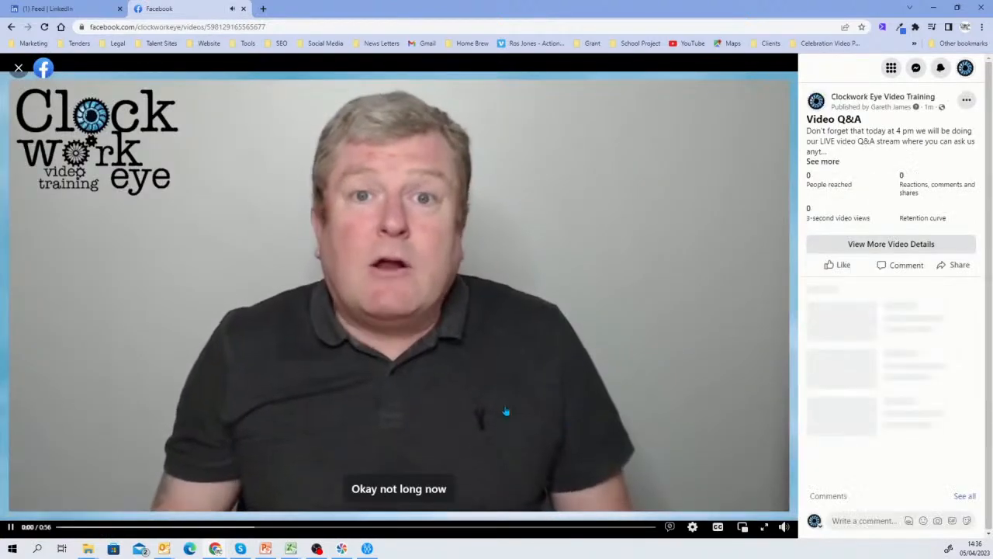
- Play and pause the Facebook video to check that its uploaded captions match the speech
left_click(464, 394)
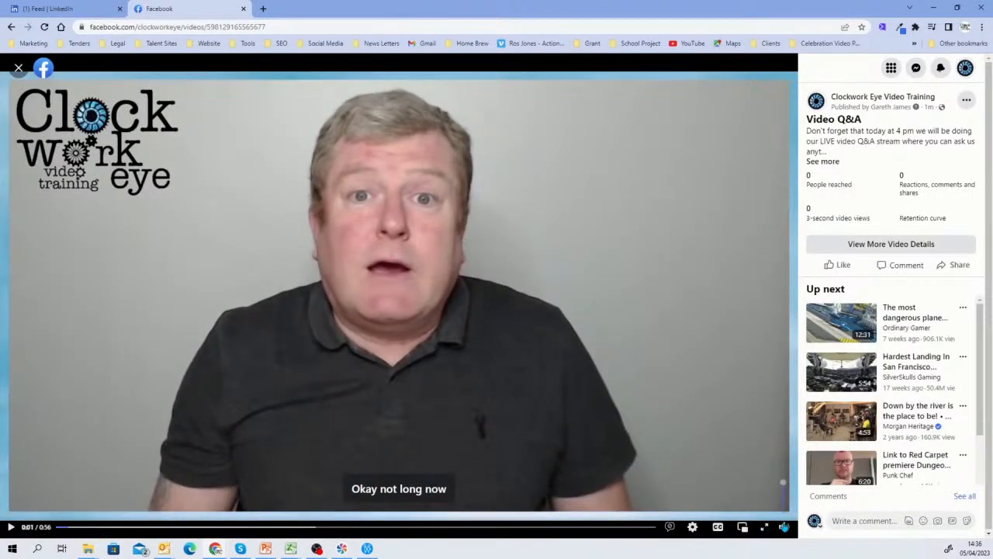
left_click(690, 360)
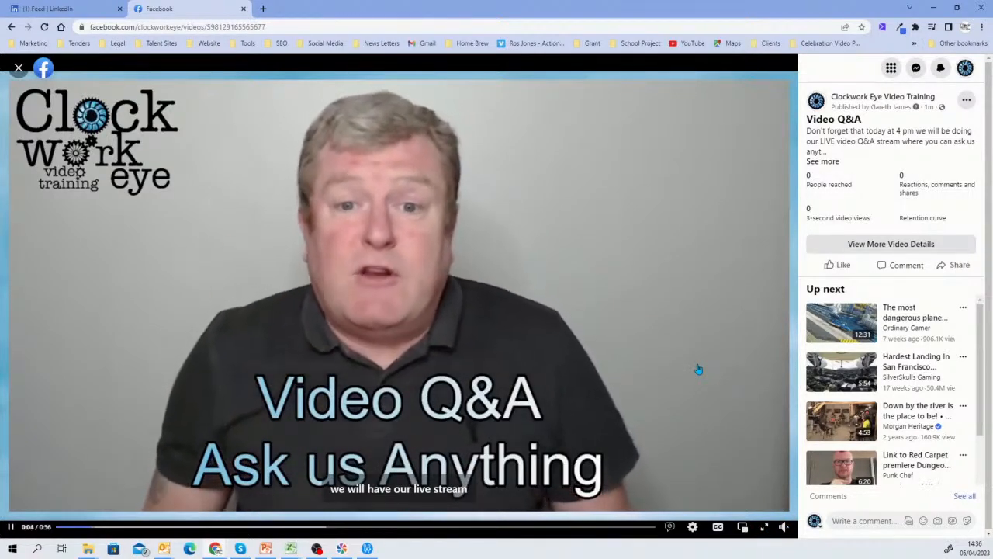
left_click(697, 370)
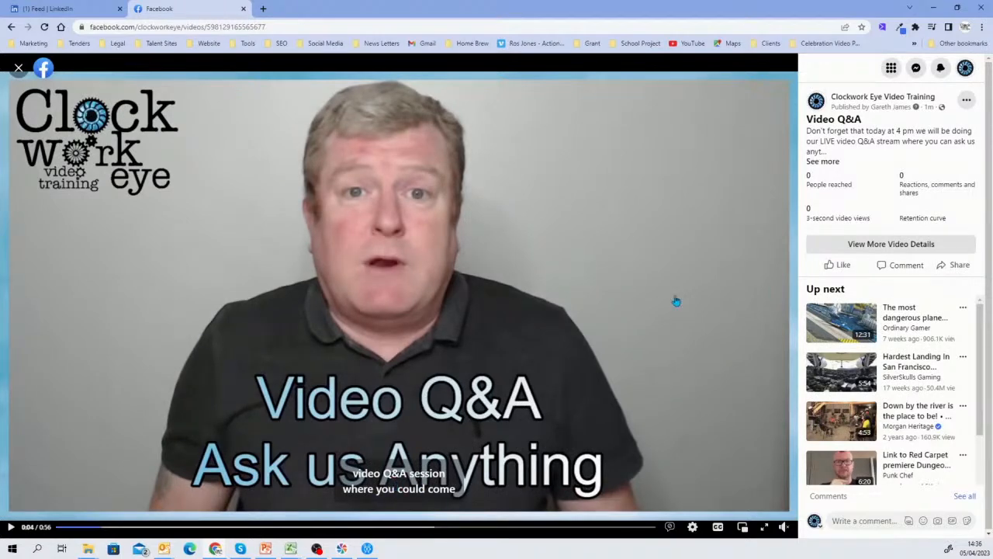